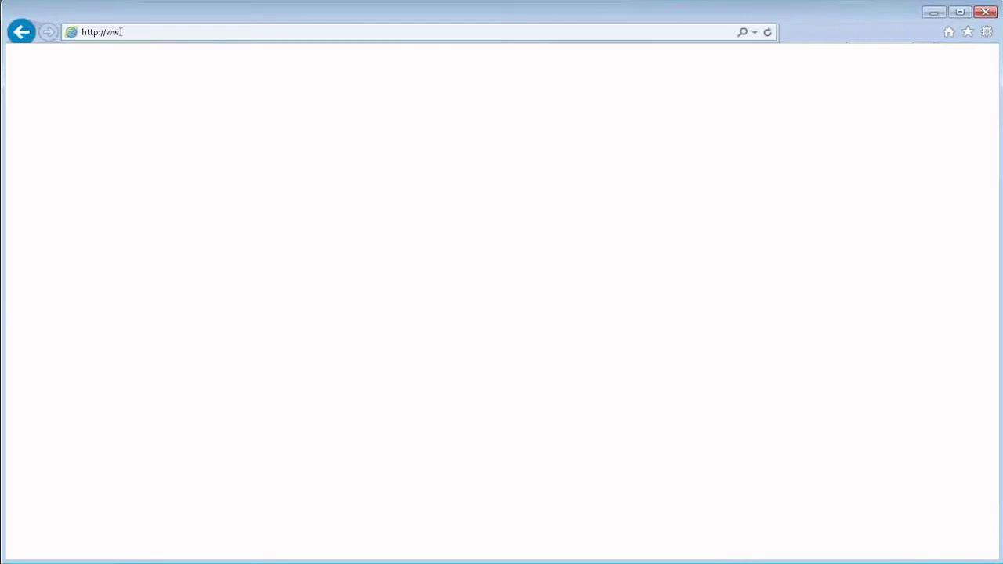
text(w.mt.com)
text(/ta-softwar)
text(e)
key(Return)
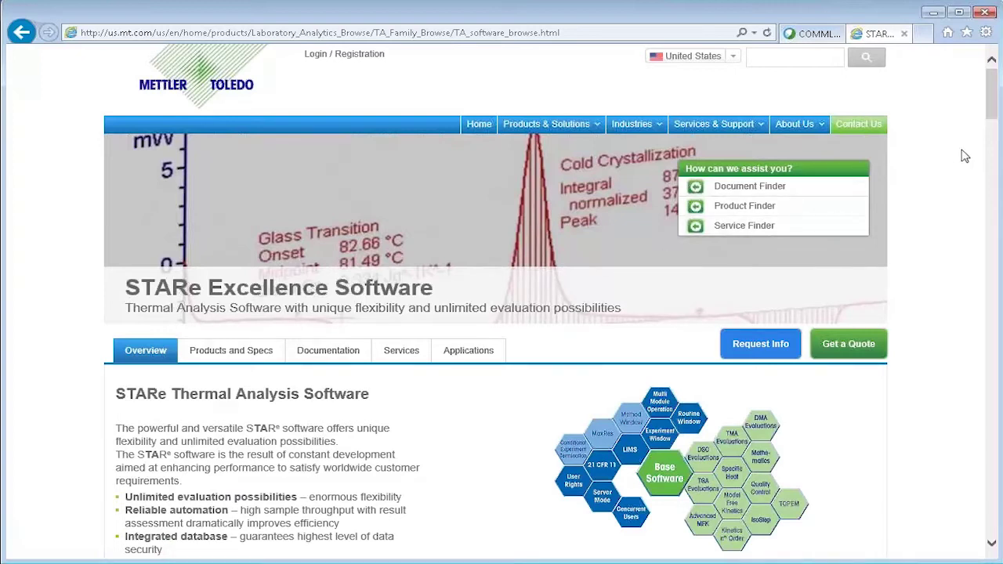
click(992, 110)
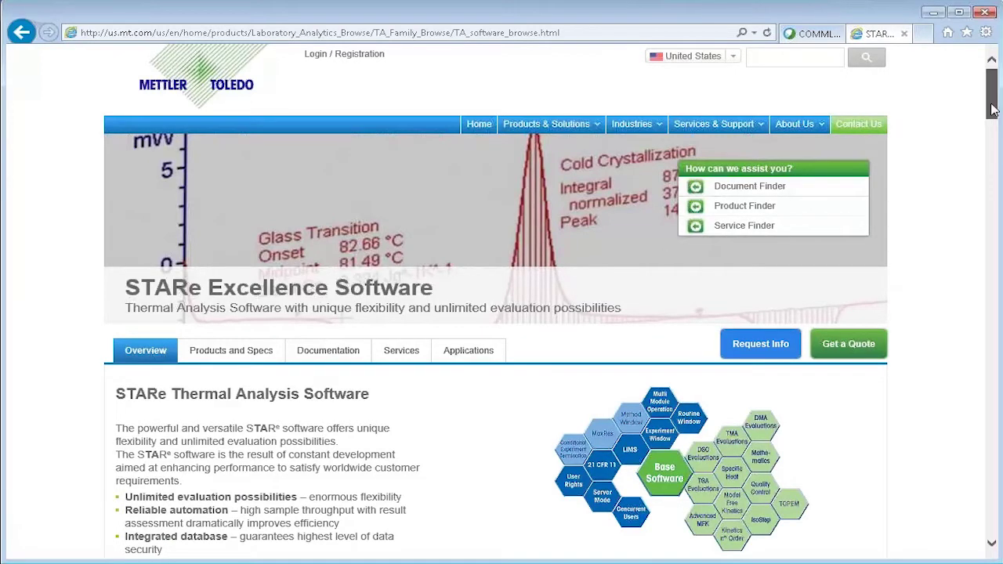
drag(992, 109, 990, 157)
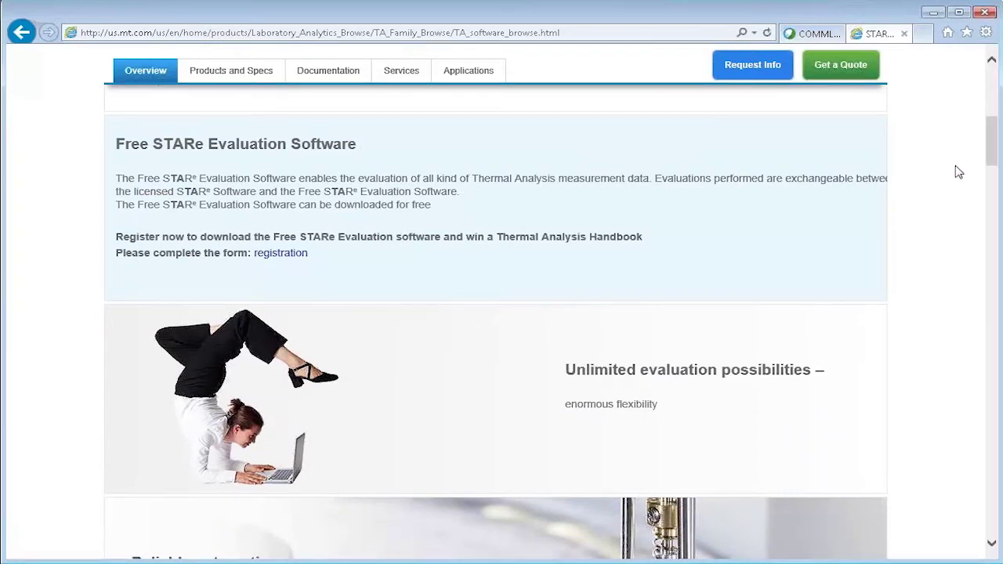
click(287, 261)
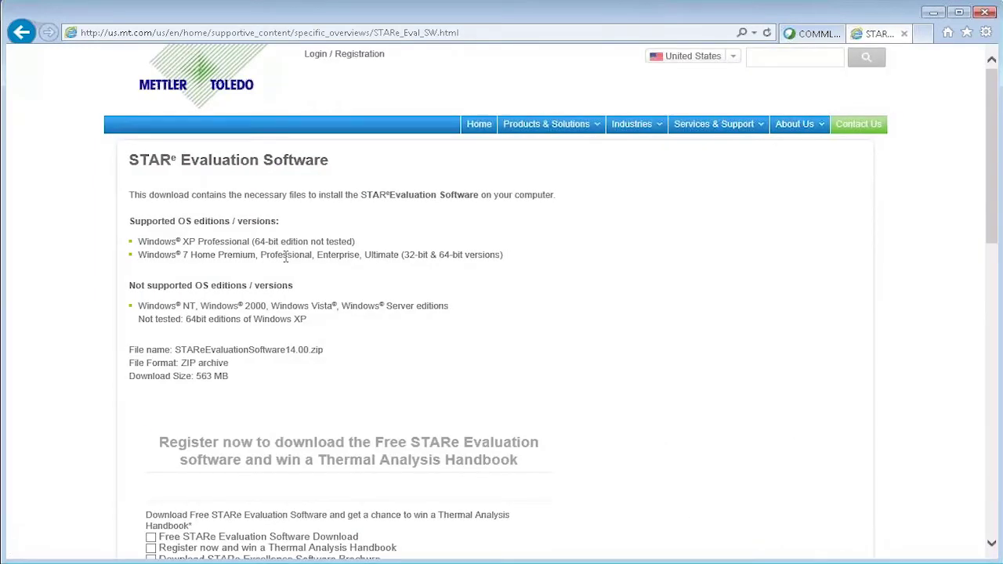
drag(990, 202, 974, 412)
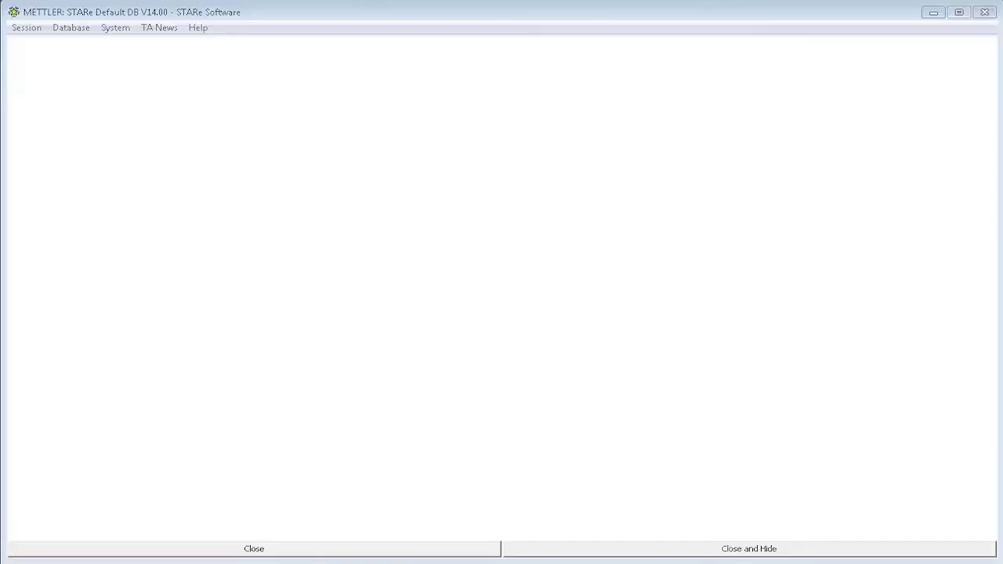
- Launch the evaluation window from the Session menu and list the stored curves with Open Curve
click(26, 28)
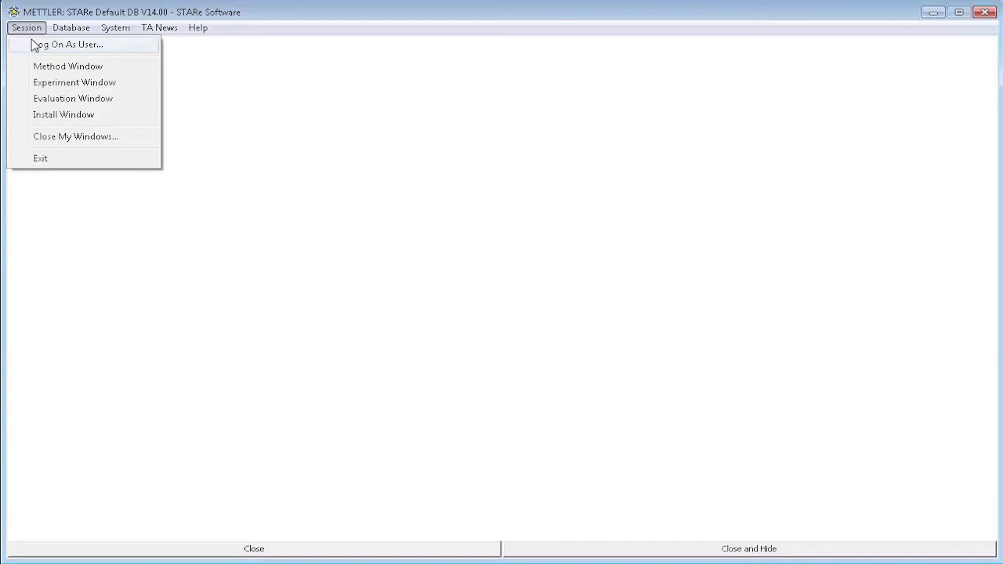
click(47, 99)
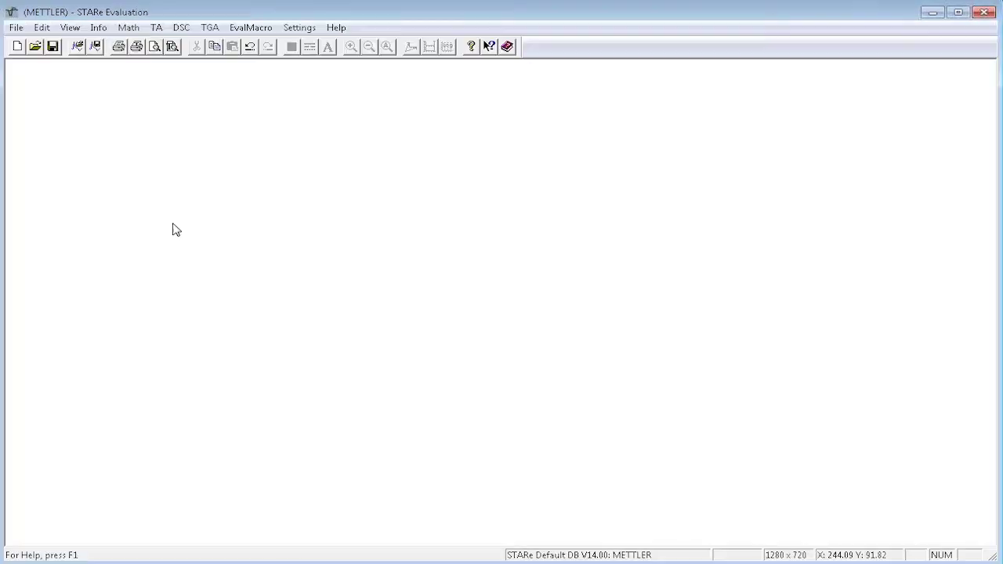
click(78, 47)
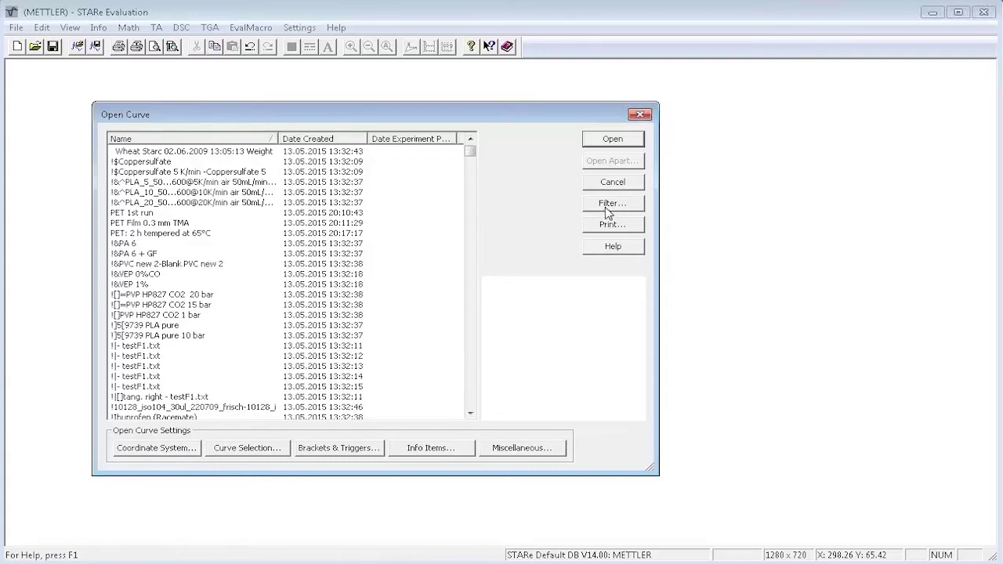
- Filter the stored curve list to curve names matching PET*
click(607, 209)
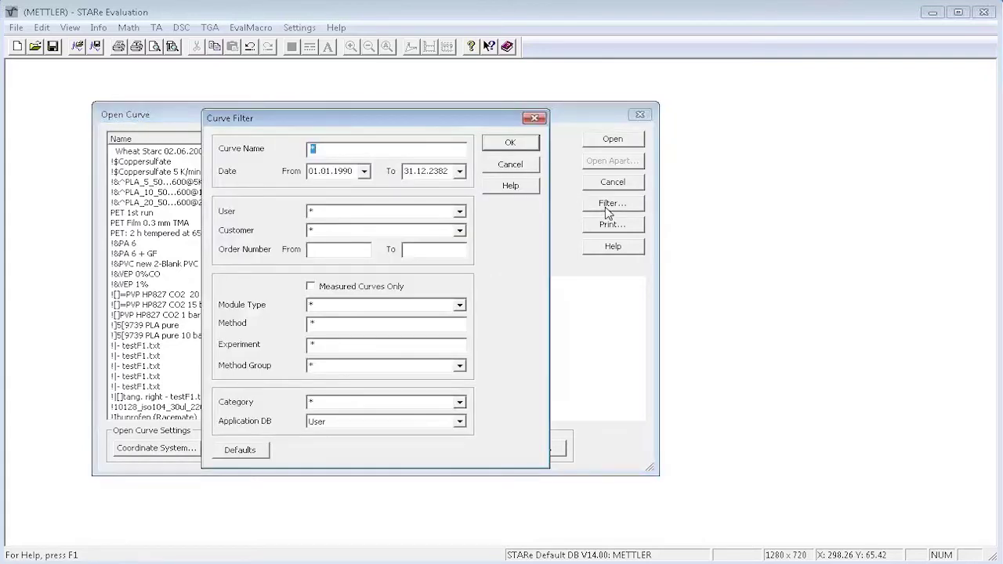
click(326, 150)
text(PET)
text(*)
click(505, 144)
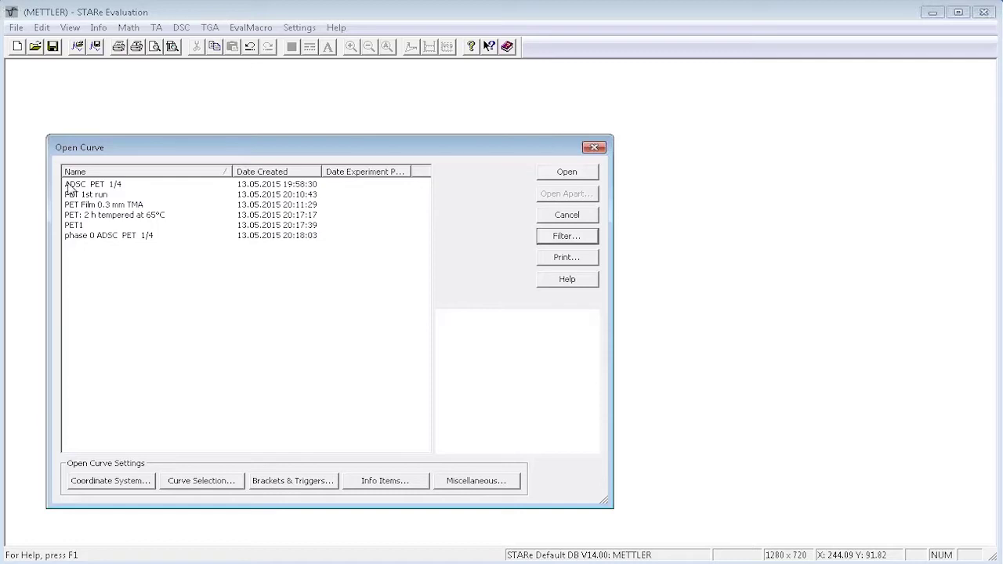
- Open the 'PET: 2 h tempered at 65°C' curve with the coordinate system option checked
click(70, 217)
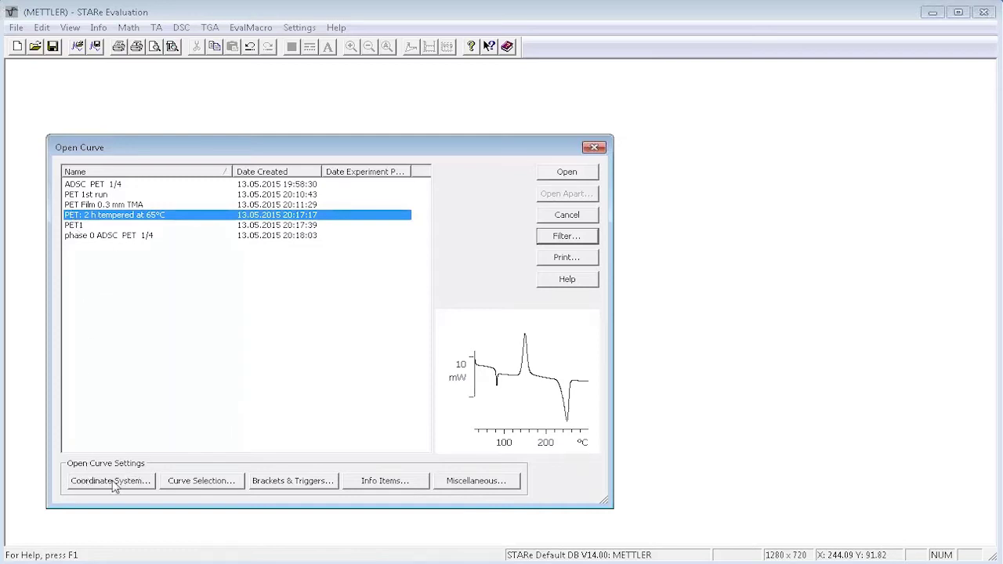
click(115, 481)
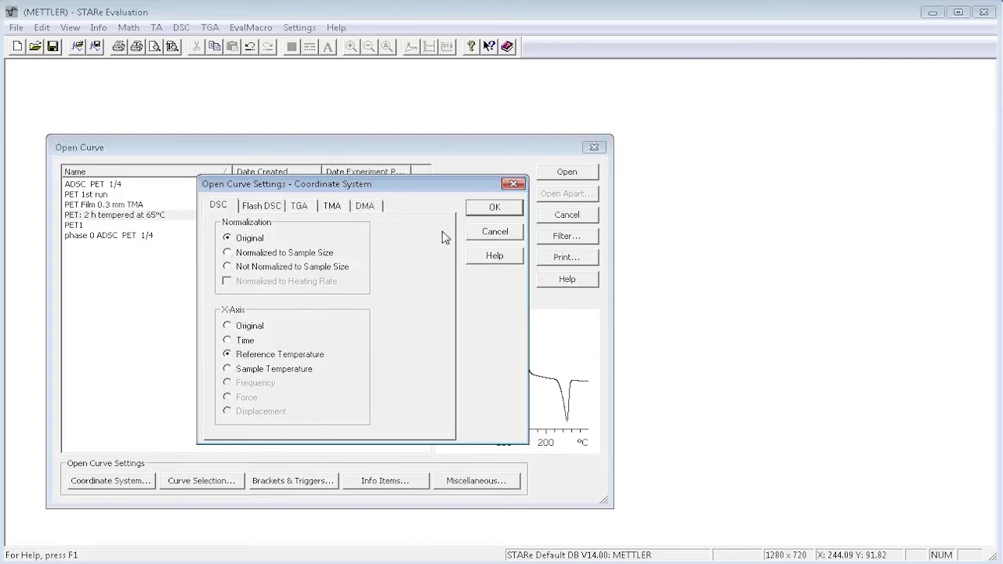
click(495, 210)
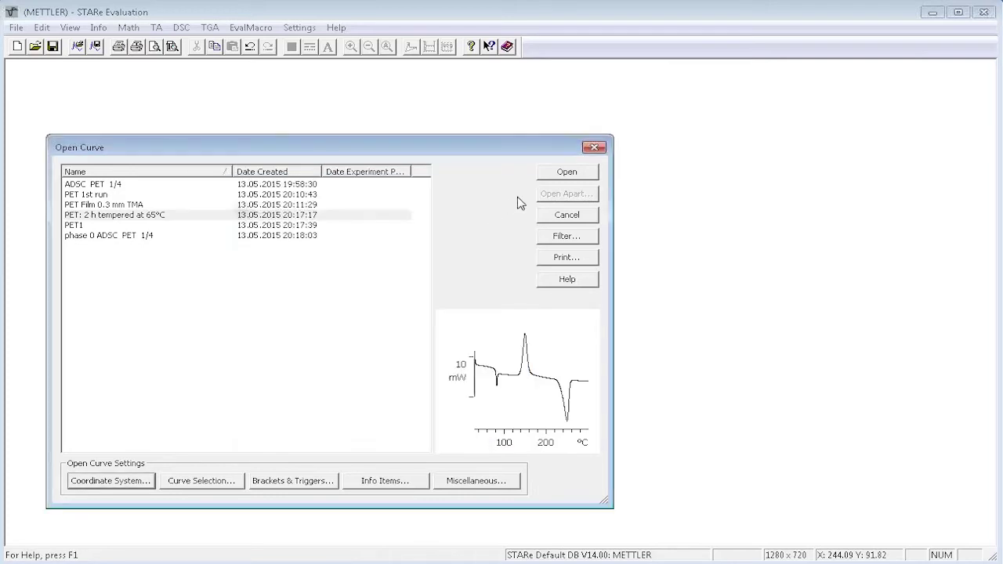
click(562, 173)
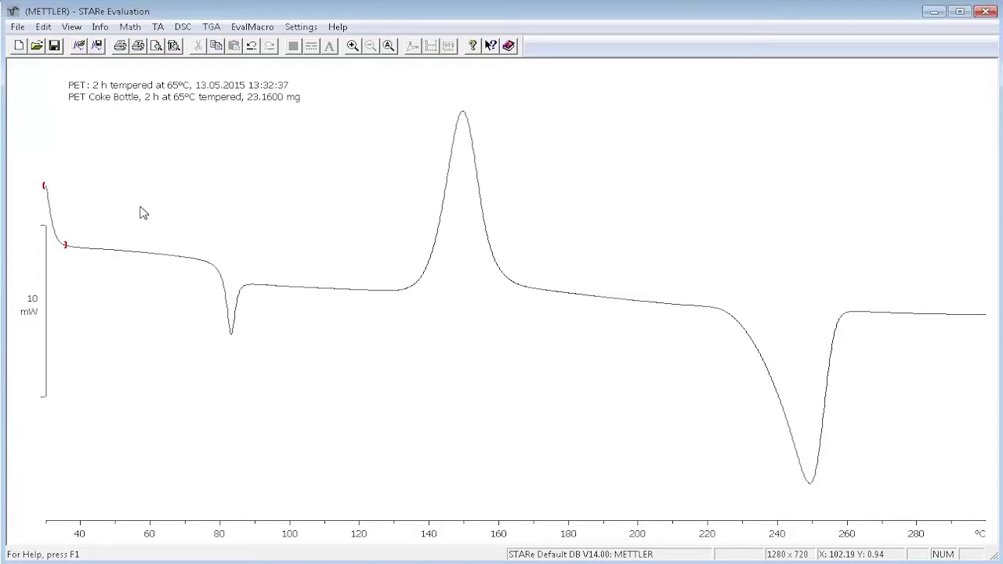
- Box-select the step and dip near 80 °C on the PET curve
mouse_move(139, 207)
mouse_down()
mouse_move(213, 319)
mouse_move(308, 385)
mouse_up()
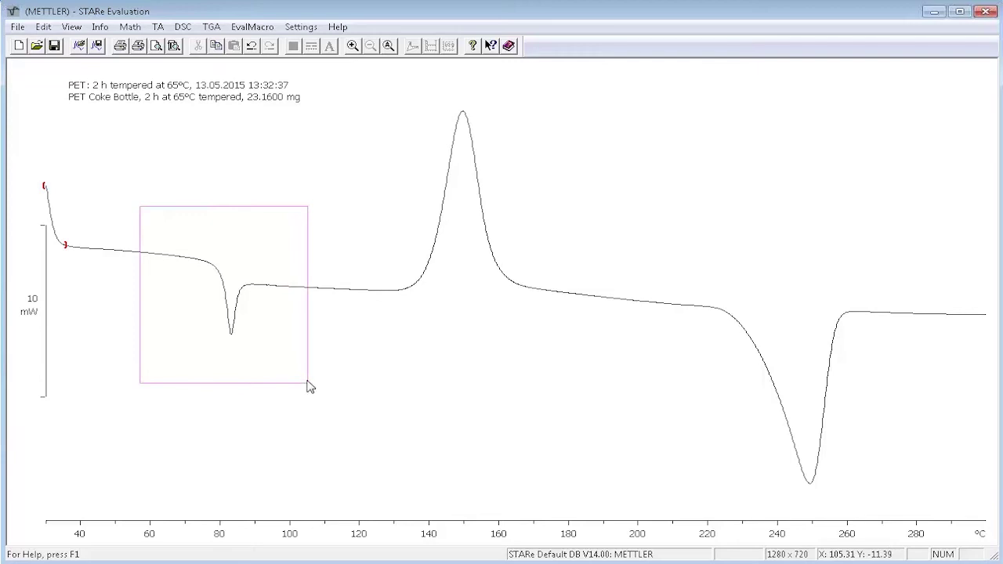
- Run a DSC Glass Transition evaluation on the marked dip and zoom to 55–110 °C
click(186, 29)
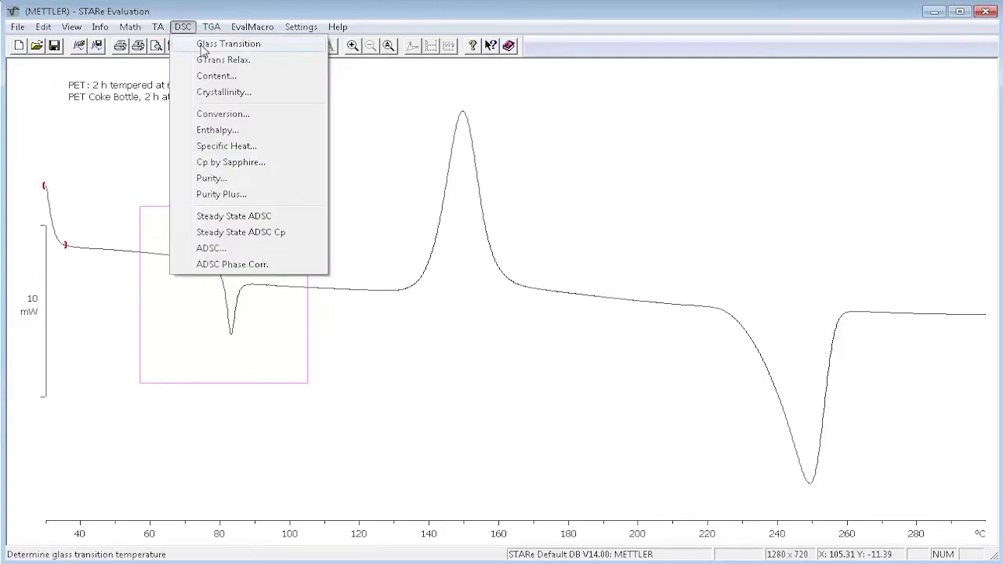
click(203, 45)
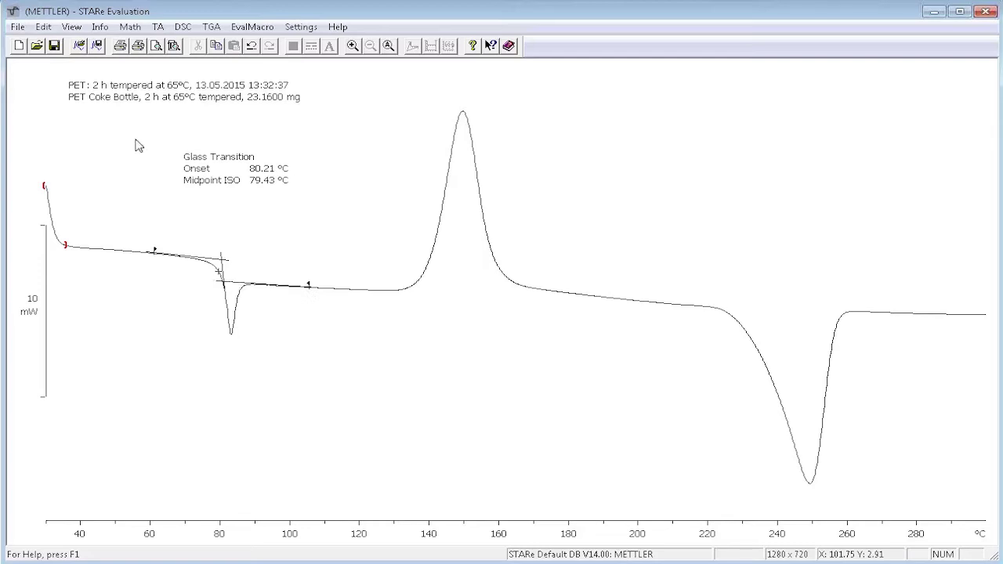
mouse_move(135, 141)
mouse_down()
mouse_move(170, 297)
mouse_move(321, 400)
mouse_move(337, 399)
mouse_up()
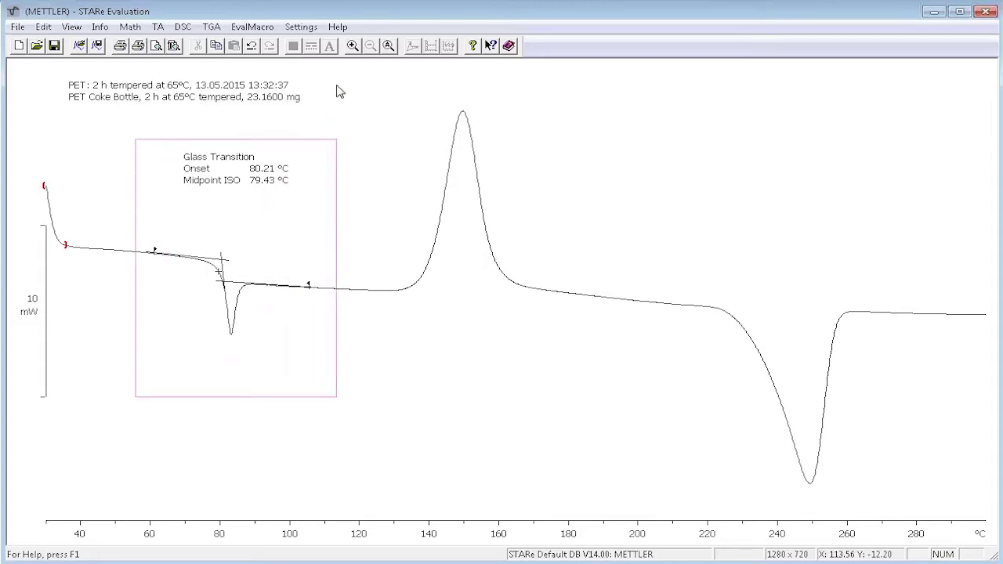
click(354, 47)
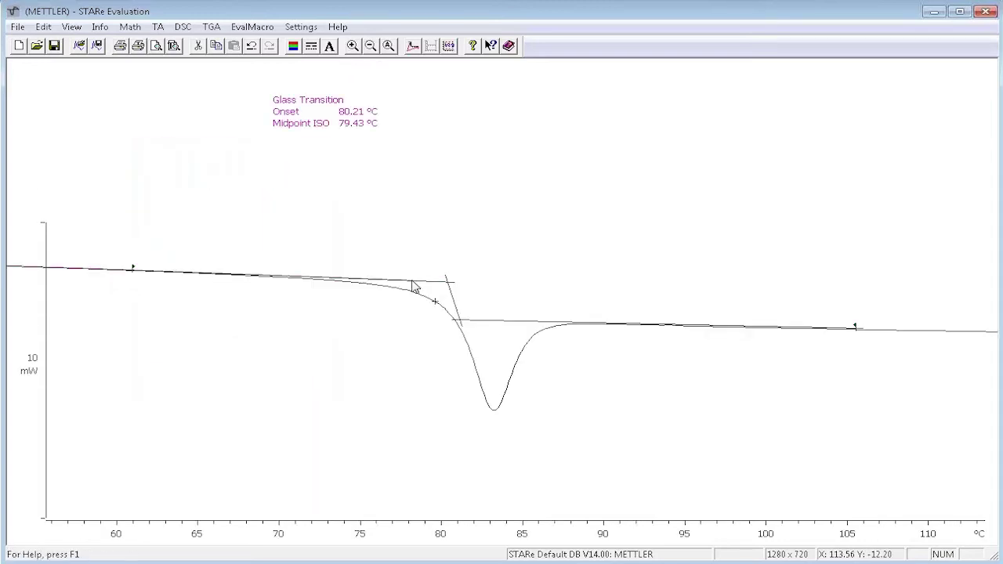
- Adjust the evaluation limits and inflection tangent so onset and ISO midpoint read 79.42 °C
click(415, 286)
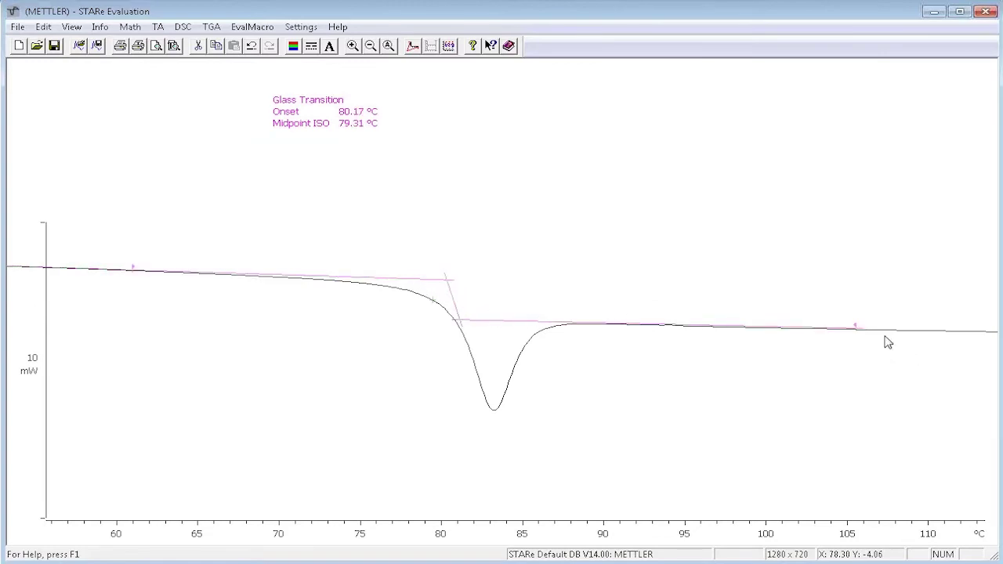
click(530, 329)
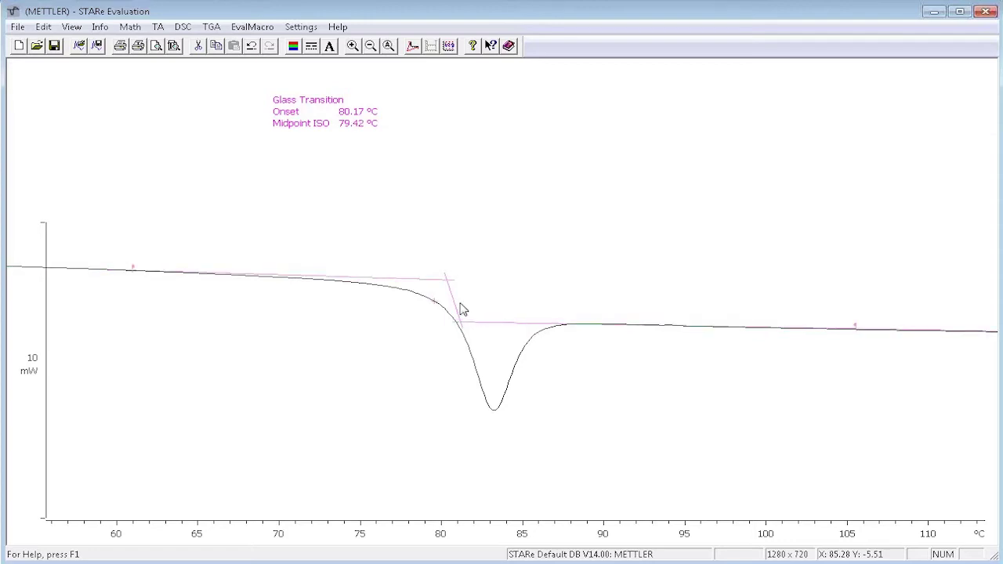
drag(452, 308, 454, 314)
drag(476, 348, 472, 346)
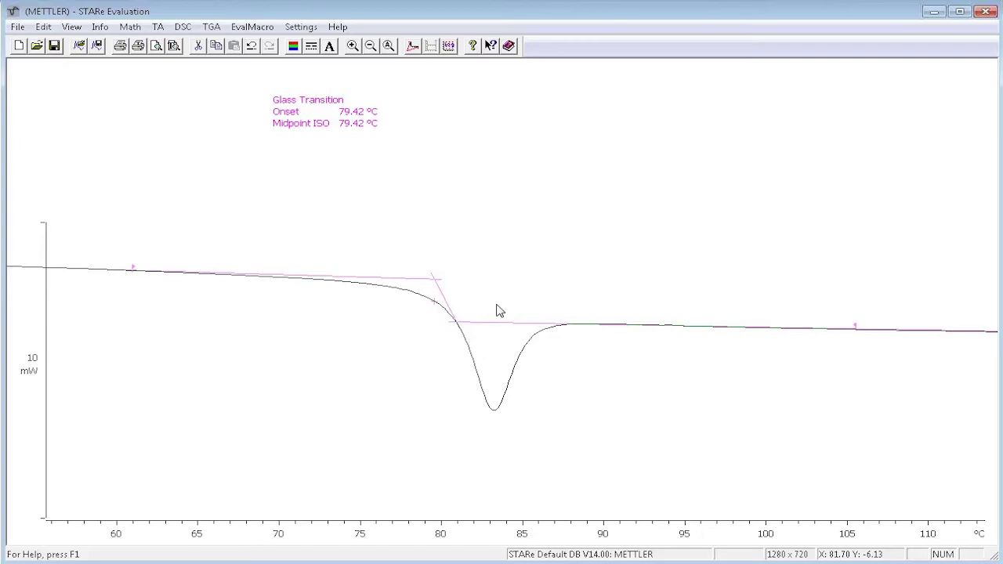
- Add Delta Cp (0.367 Jg^-1K^-1) to the glass transition's optional results
right_click(334, 127)
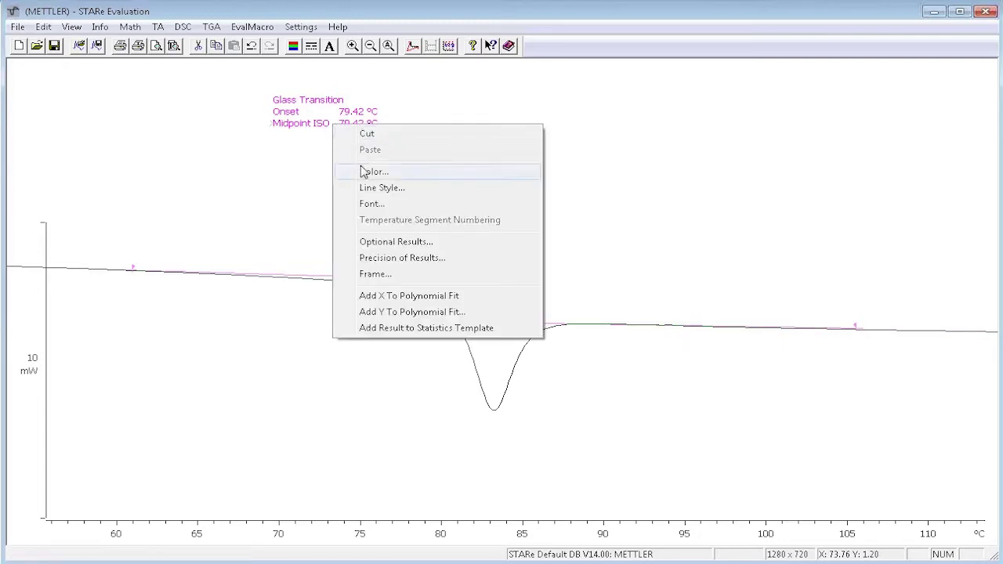
click(385, 243)
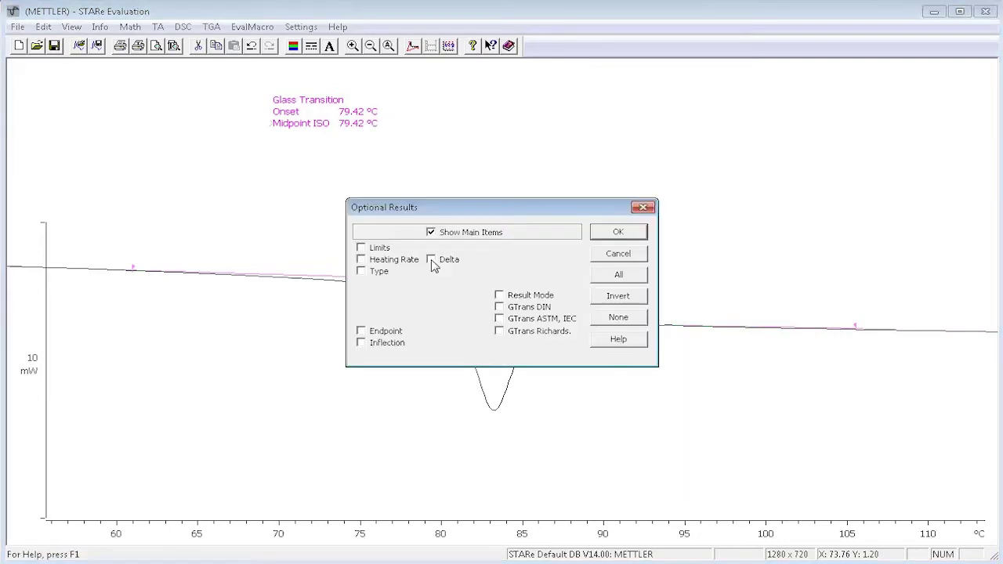
click(432, 261)
click(611, 239)
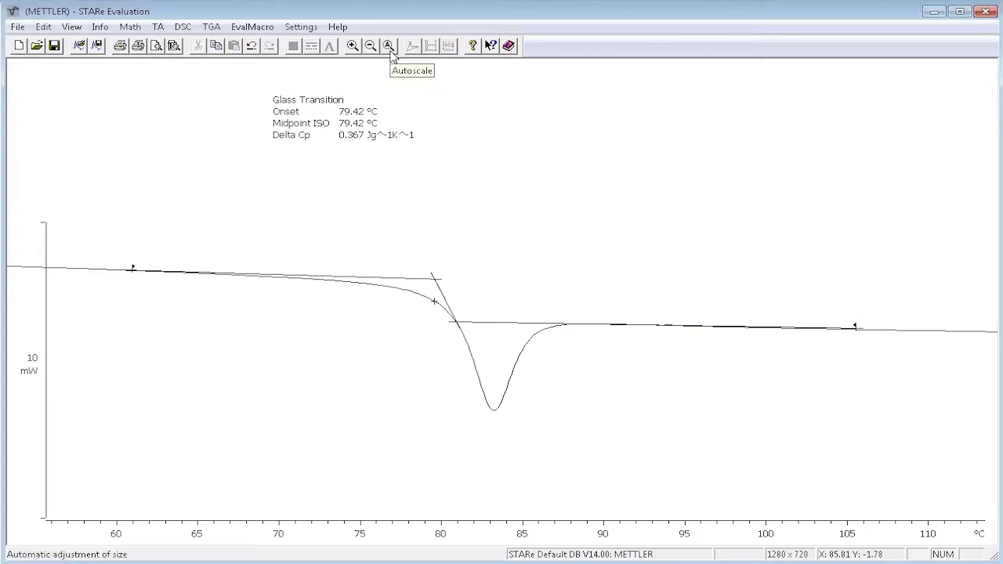
- Show the full curve and integrate the peak near 150 °C, giving 823.60 mJ
click(389, 47)
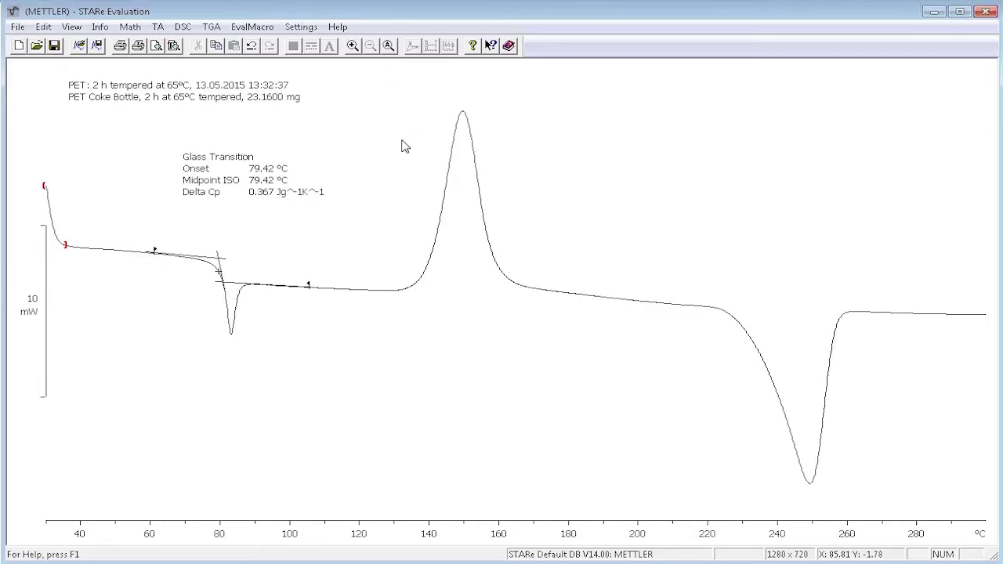
mouse_move(334, 96)
mouse_down()
mouse_move(497, 335)
mouse_move(613, 350)
mouse_up()
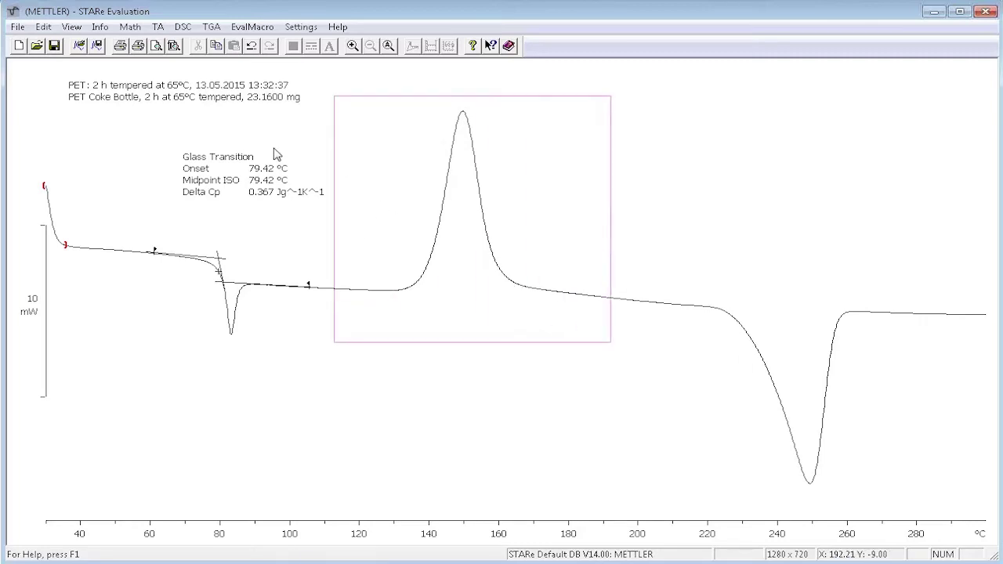
click(157, 26)
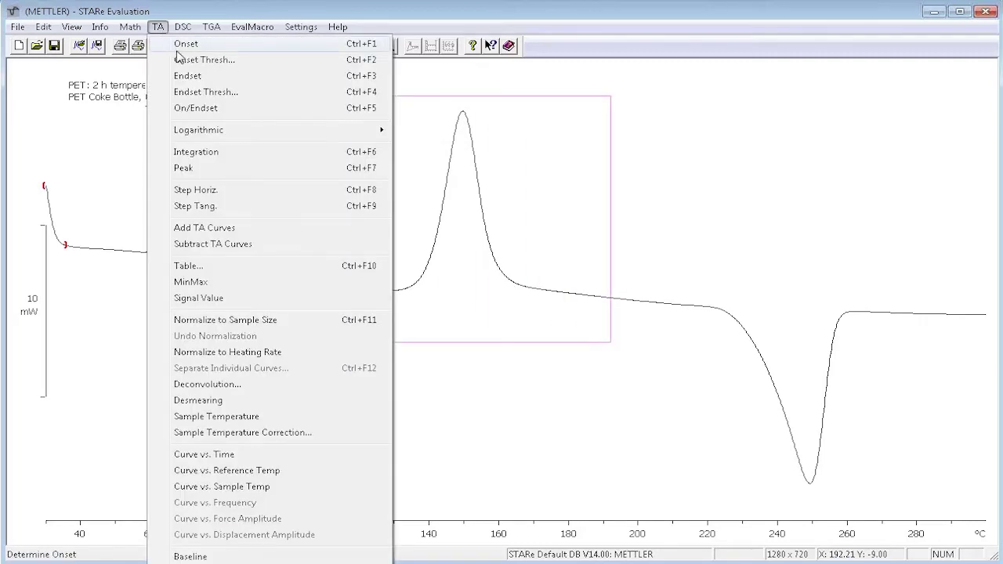
click(201, 156)
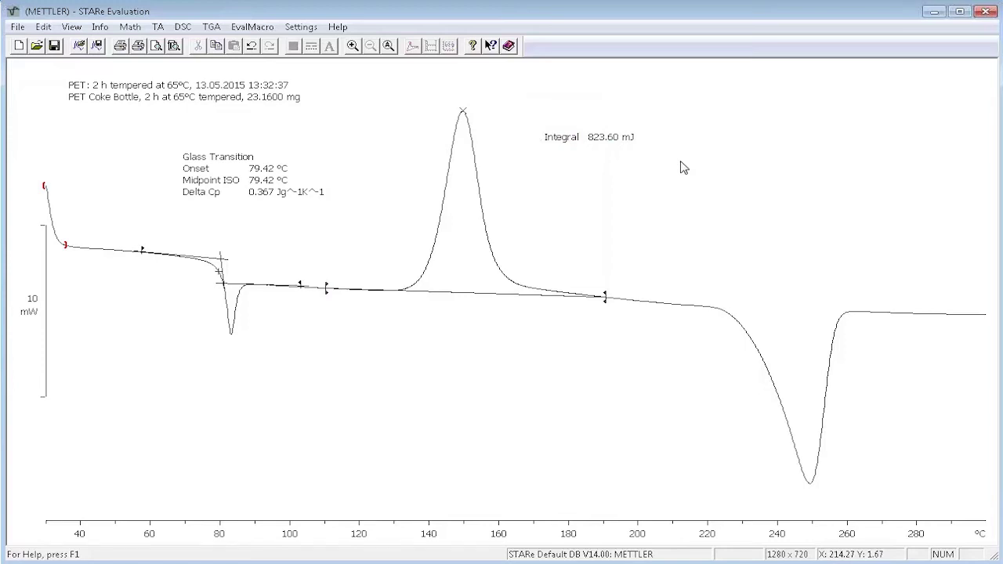
- Add peak temperature, onset, baseline limits, normalized value and hatching to the integral results
click(626, 138)
right_click(628, 141)
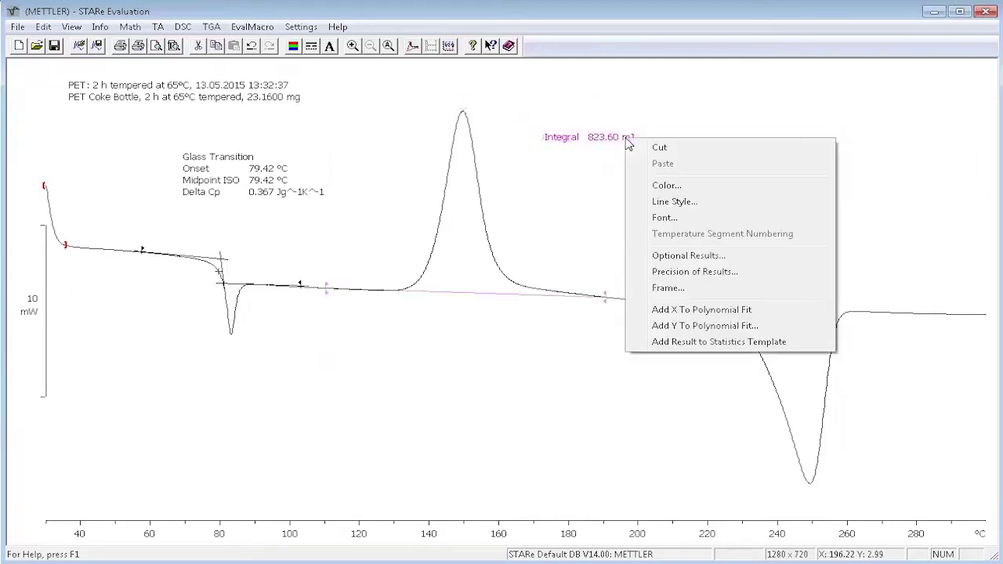
click(665, 259)
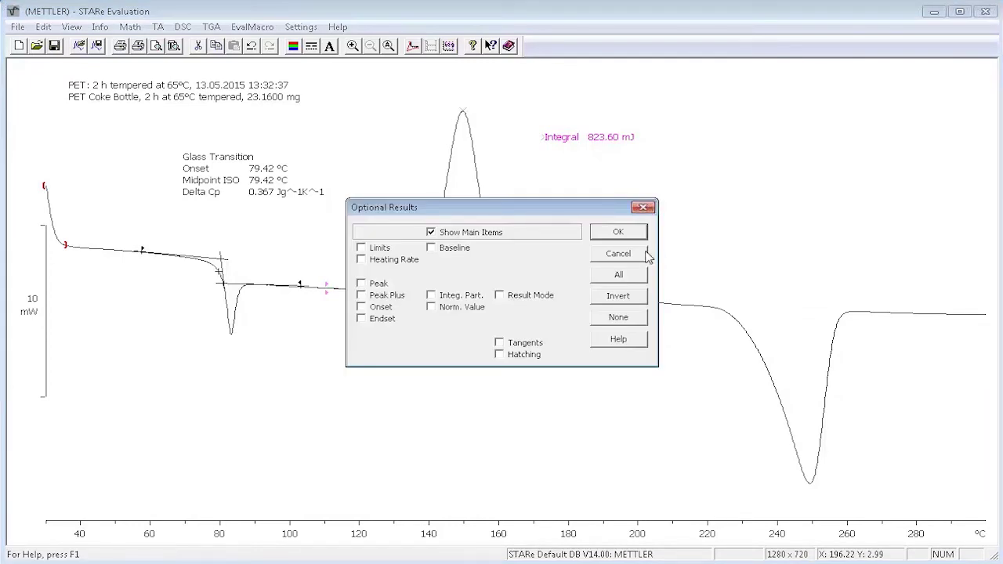
click(384, 286)
click(386, 308)
click(436, 251)
click(434, 308)
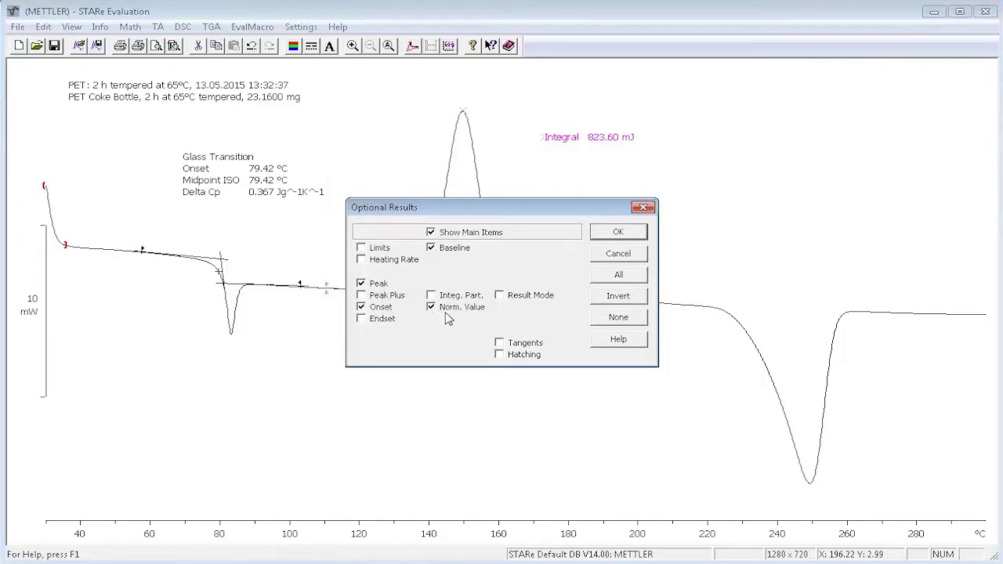
click(502, 356)
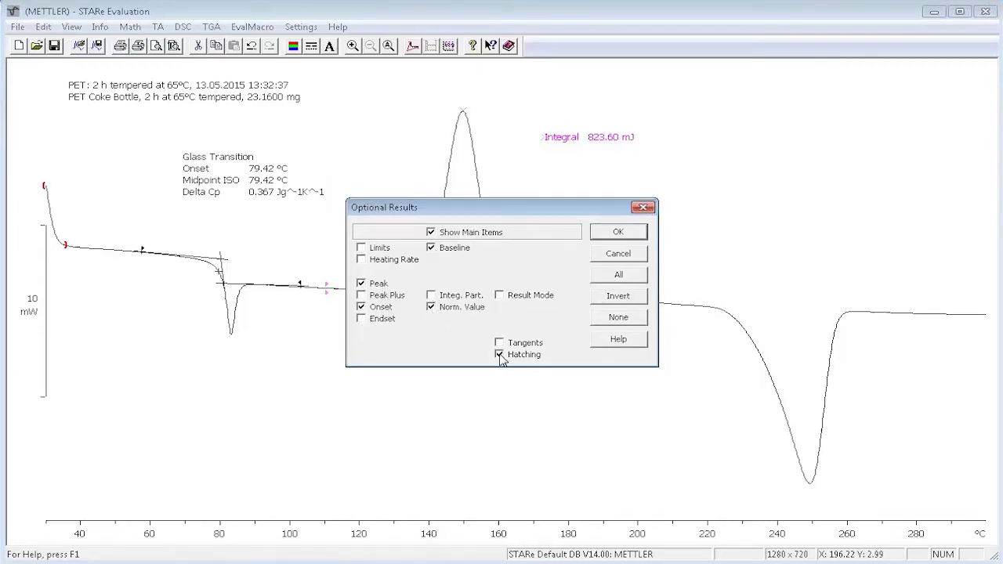
click(596, 235)
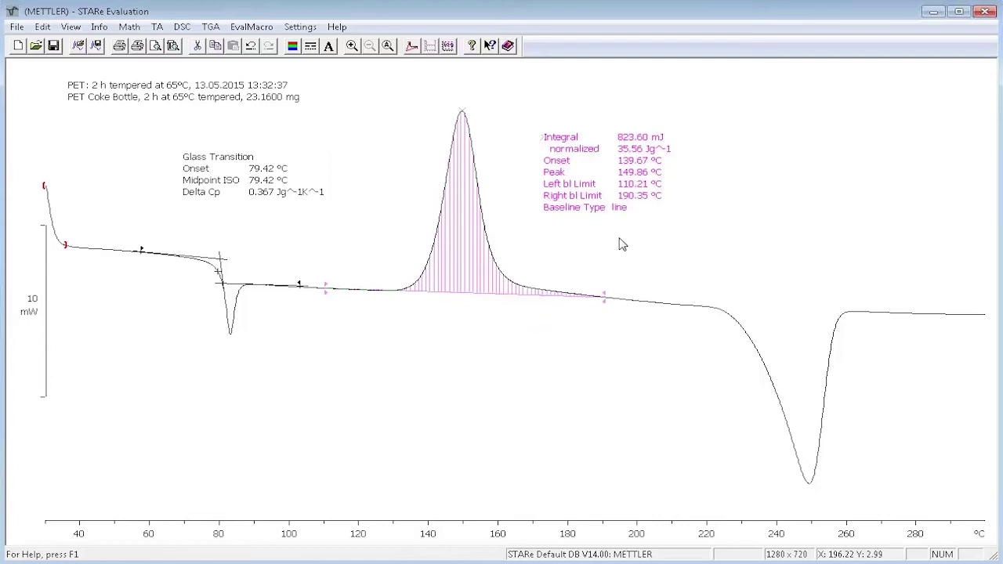
- Zoom to 110–200 °C and move the right baseline limit to 177.70 °C, giving 751.47 mJ
click(619, 245)
drag(323, 95, 655, 347)
click(353, 45)
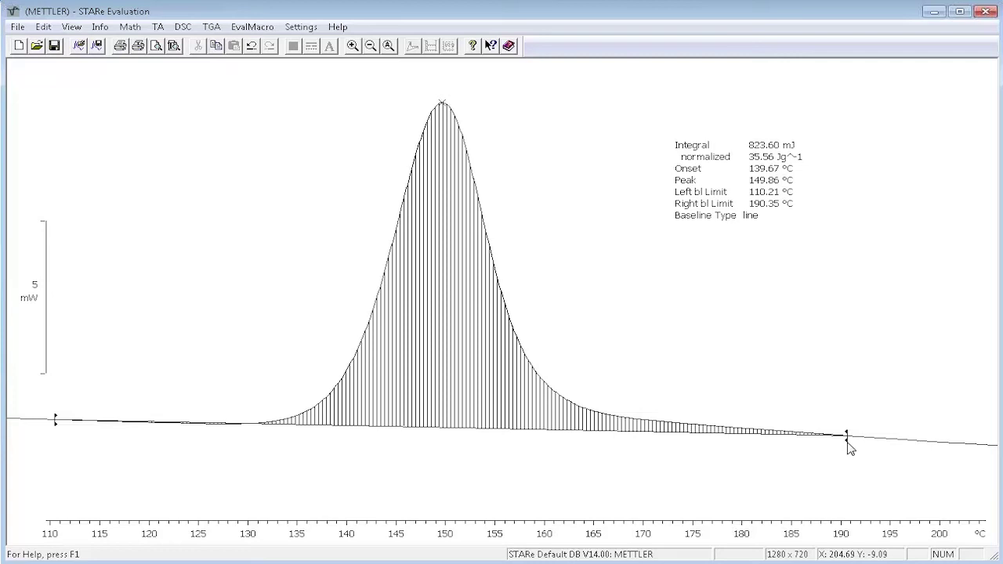
click(847, 439)
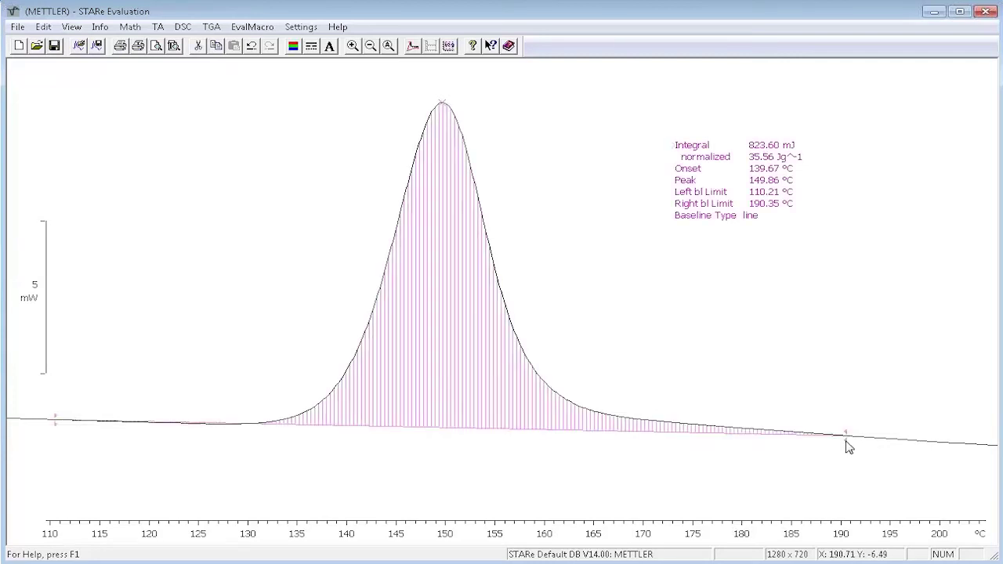
mouse_move(847, 439)
mouse_down()
mouse_move(729, 452)
mouse_move(721, 426)
mouse_move(583, 433)
mouse_up()
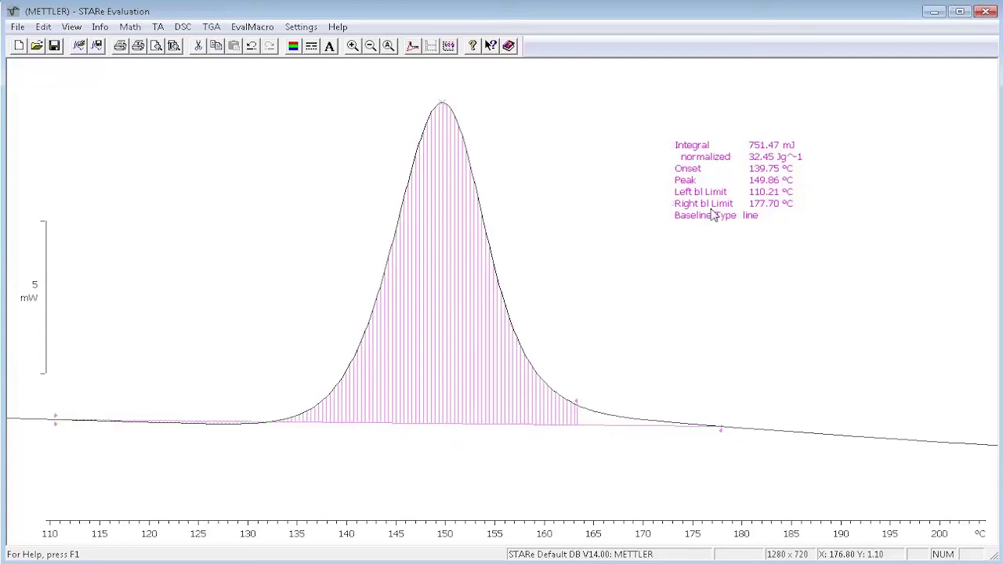
- Switch the peak integral to an Integral Tangential baseline (733.44 mJ) and show the whole curve
click(305, 31)
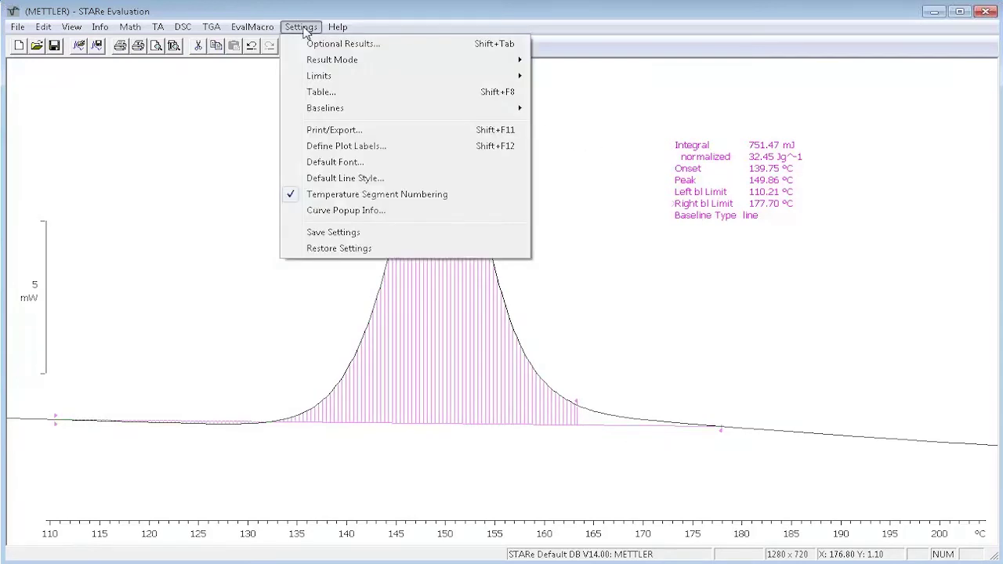
mouse_move(318, 113)
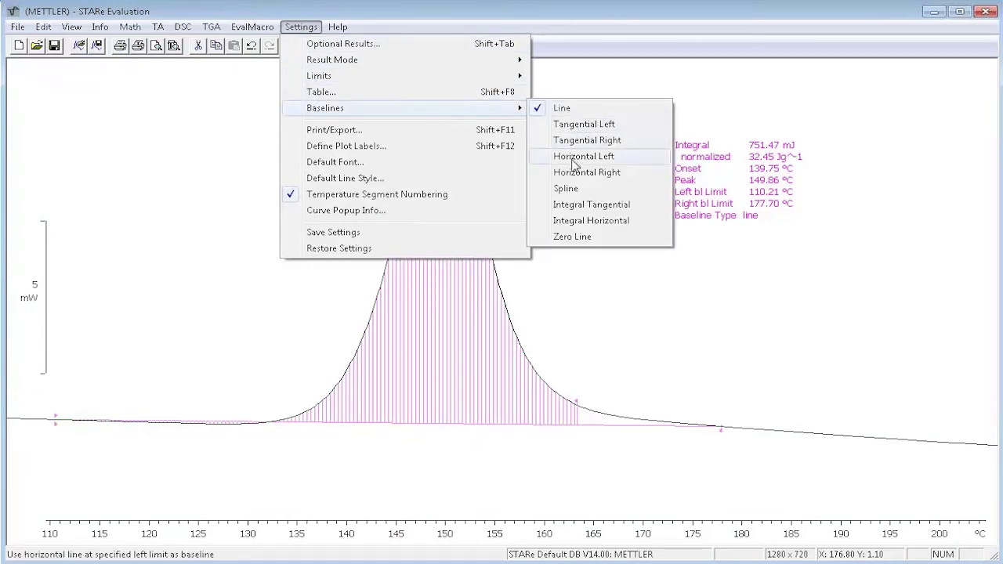
click(570, 206)
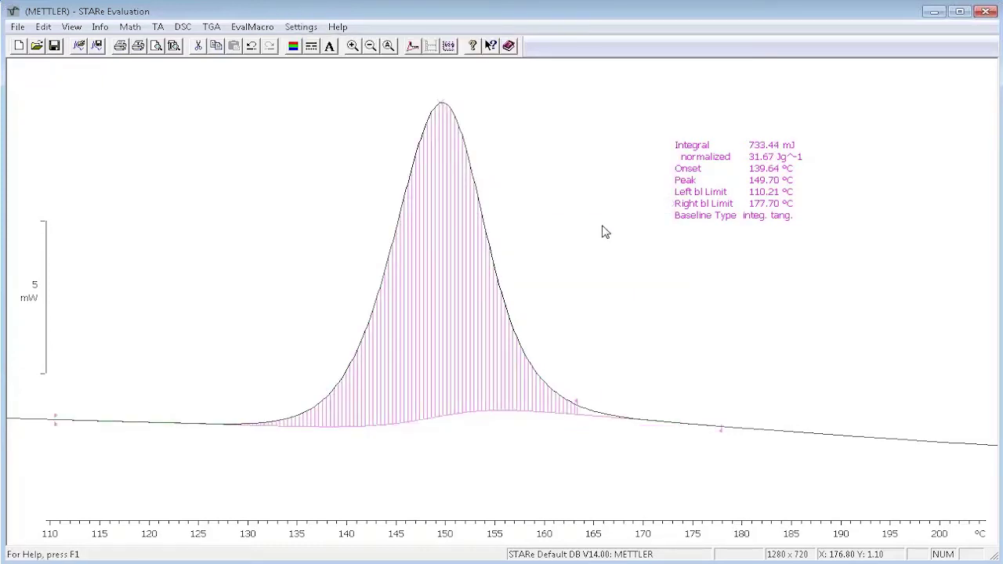
click(388, 46)
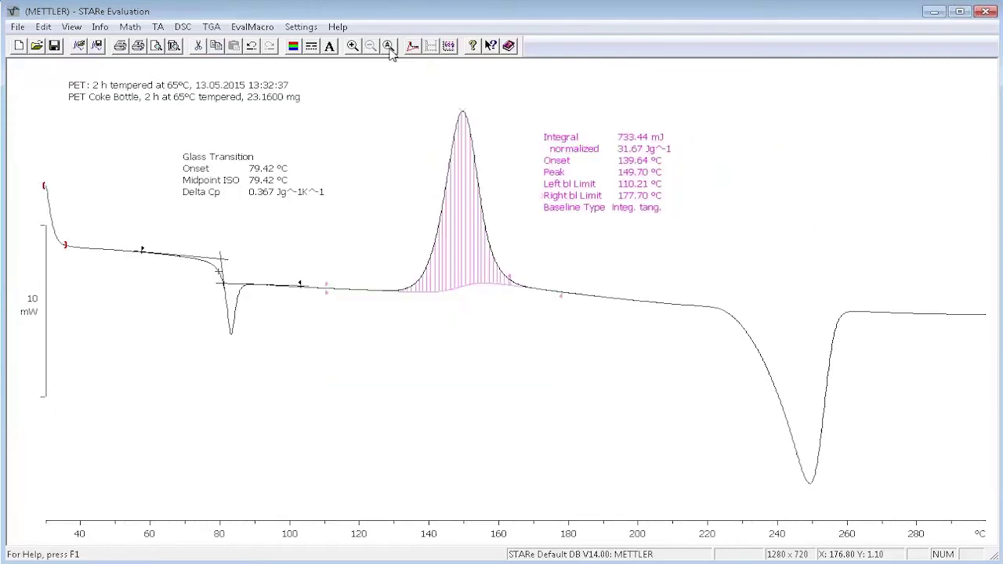
- Apply a TA Onset evaluation to the melting step boxed around 210–240 °C
click(671, 294)
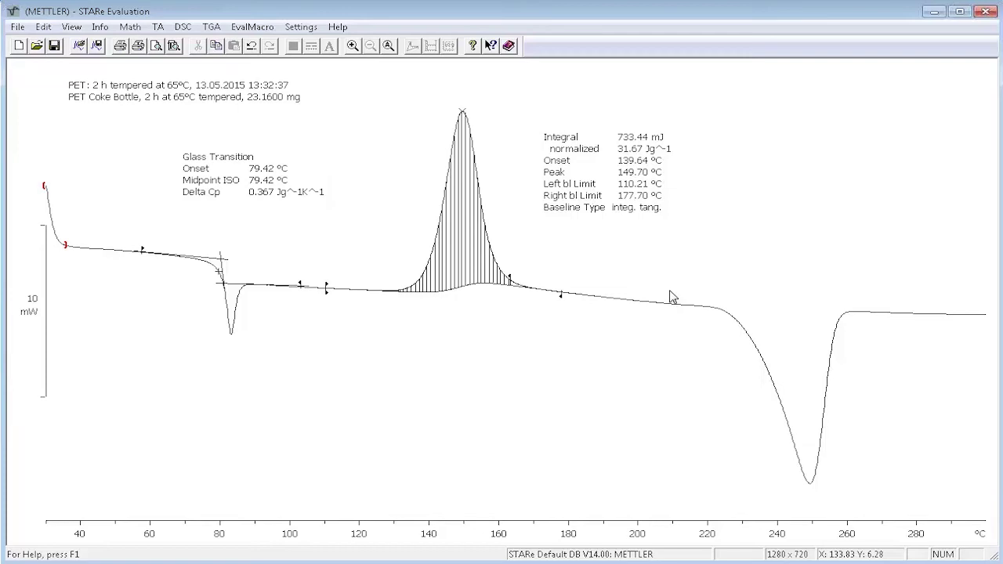
drag(665, 288, 782, 432)
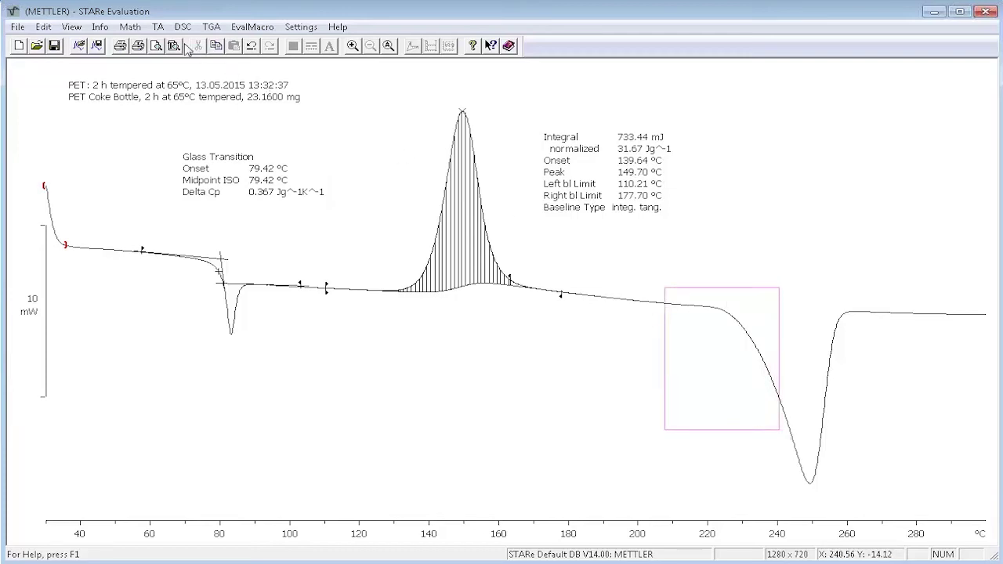
click(157, 28)
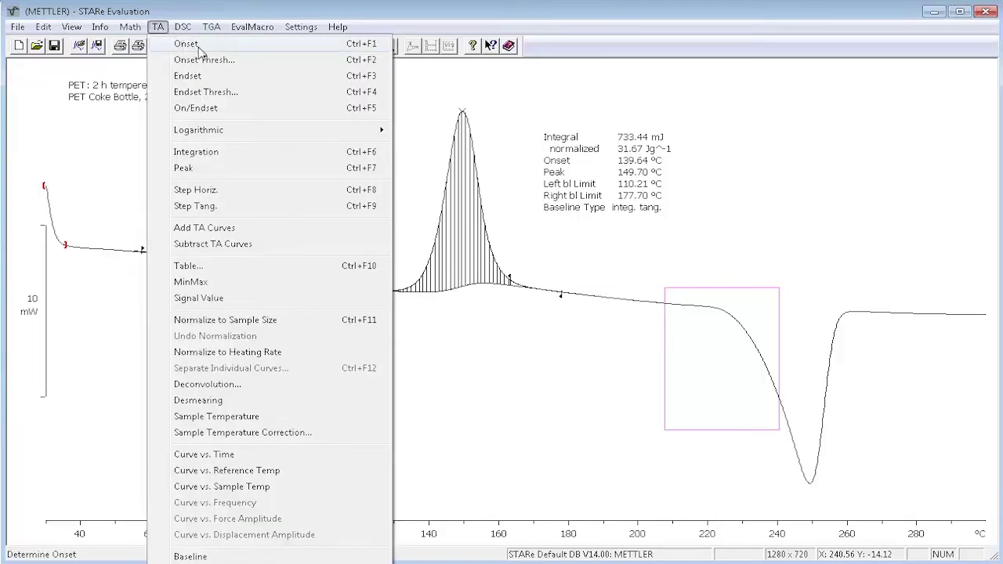
click(199, 52)
- Zoom to 200–280 °C and adjust the onset baseline marker and tangent, giving 230.26 °C
drag(644, 229, 928, 503)
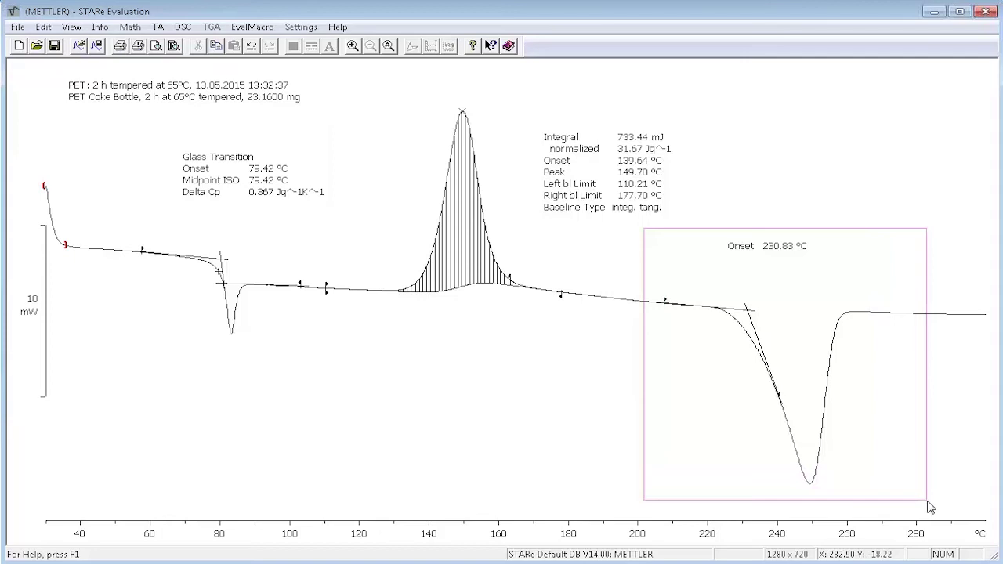
click(352, 47)
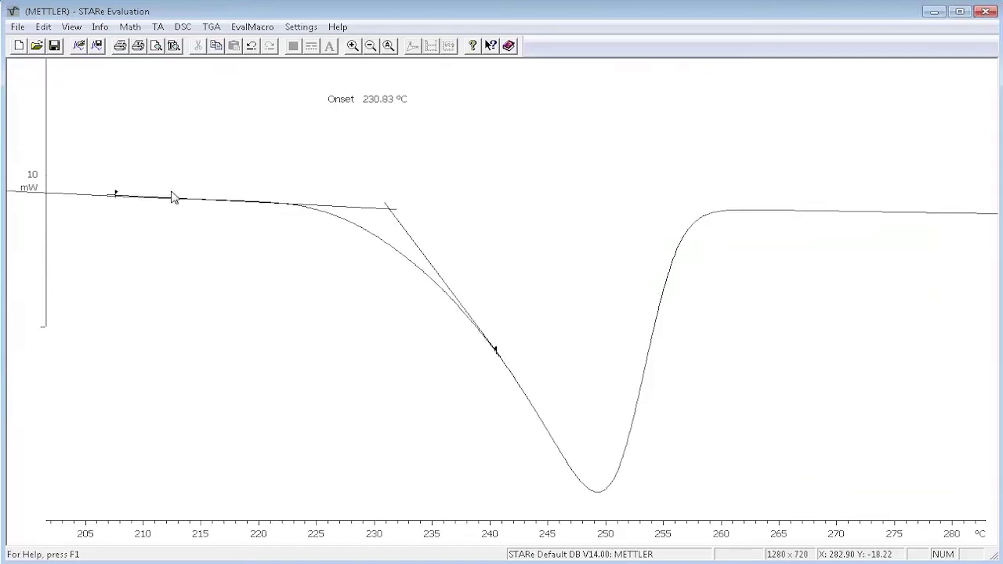
drag(116, 194, 149, 196)
mouse_move(446, 298)
mouse_down()
mouse_move(426, 262)
mouse_move(369, 215)
mouse_move(400, 210)
mouse_up()
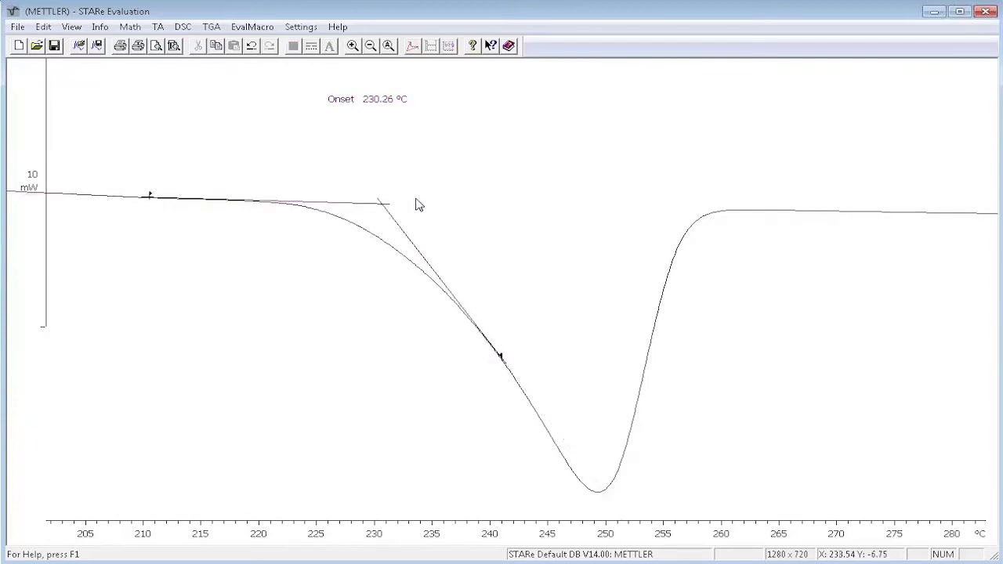
click(392, 50)
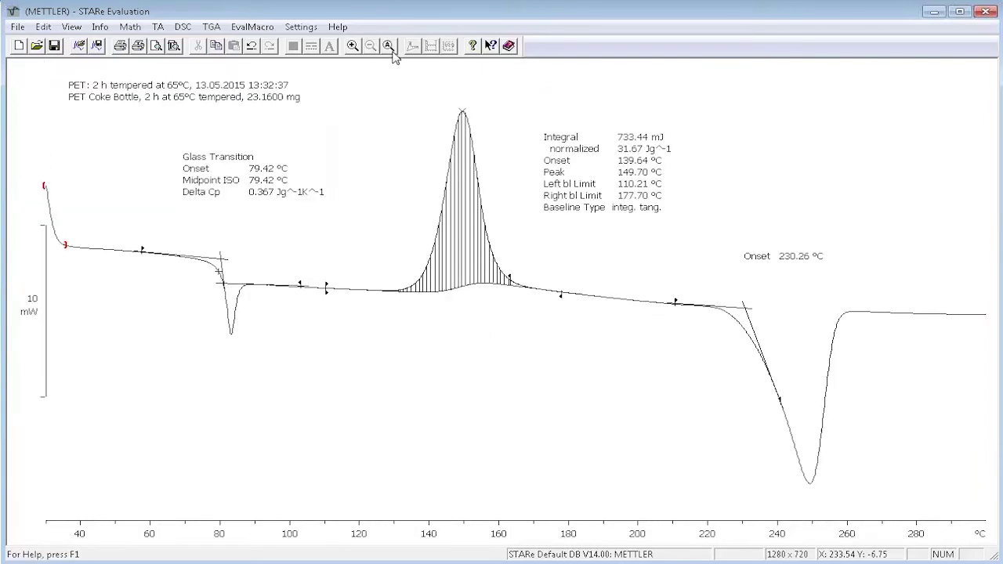
click(776, 259)
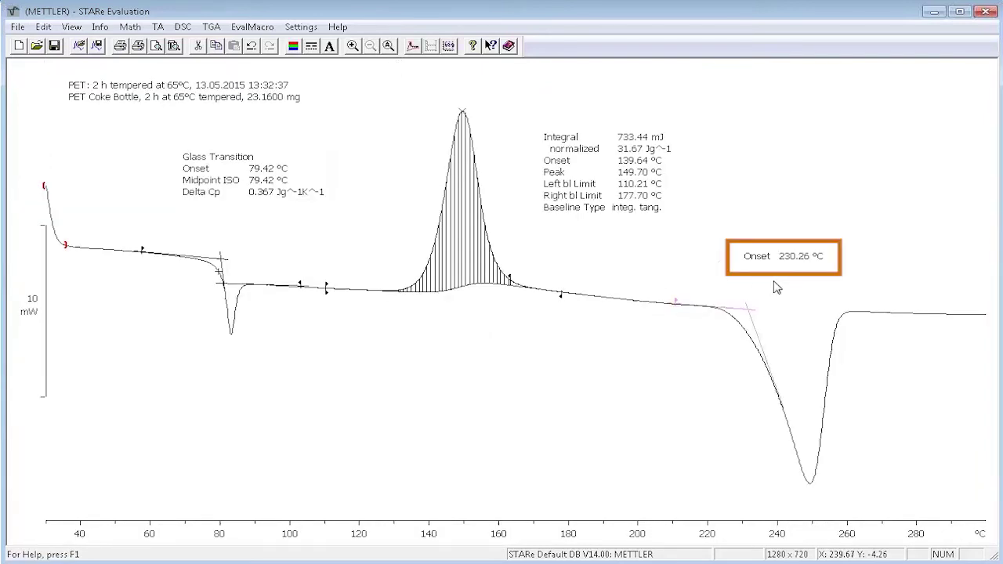
- Undo the tangent change so the onset reads 230.73 °C, and place a MELTING label above it
click(251, 47)
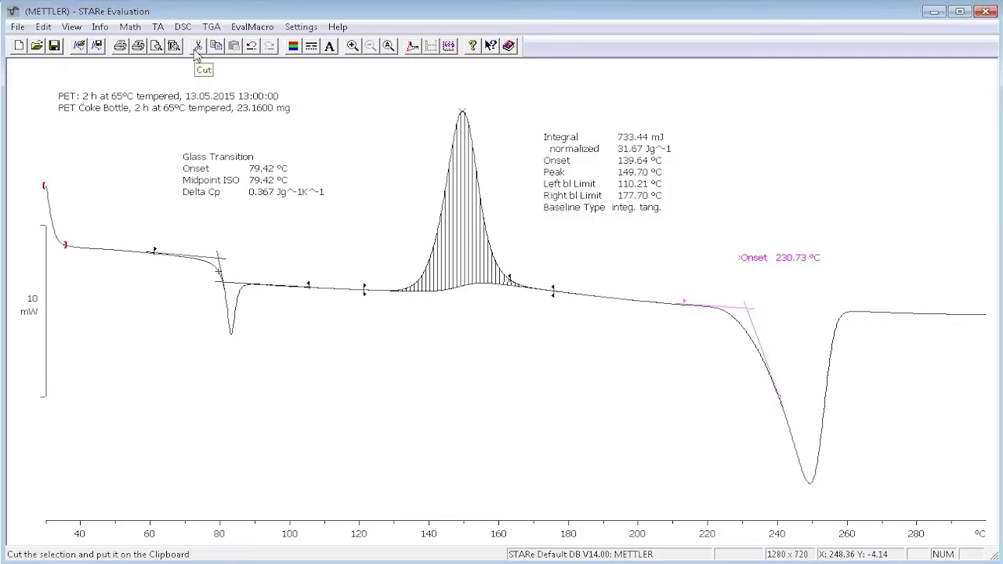
click(656, 392)
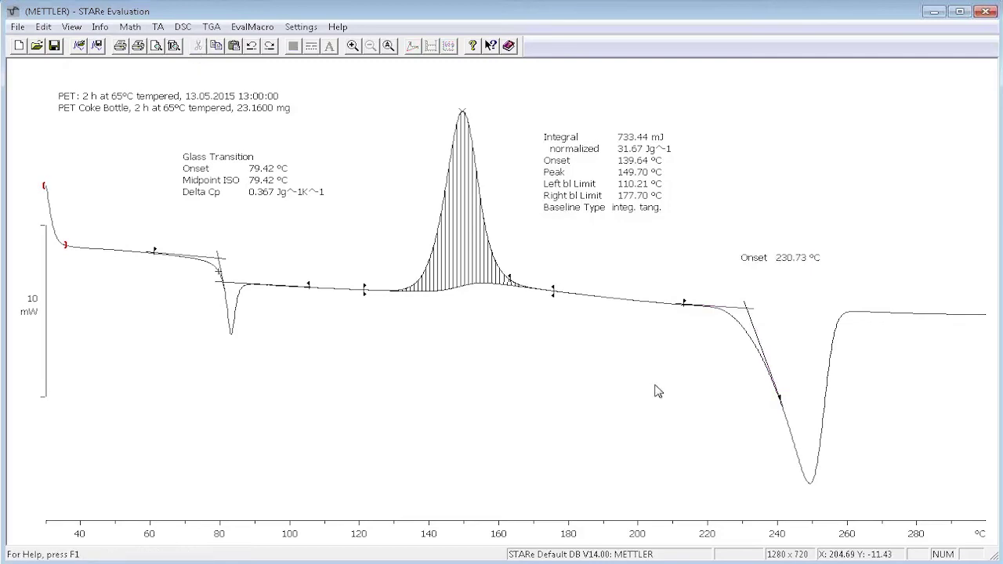
click(657, 392)
text(MELT)
text(ING)
click(678, 417)
drag(686, 400, 792, 245)
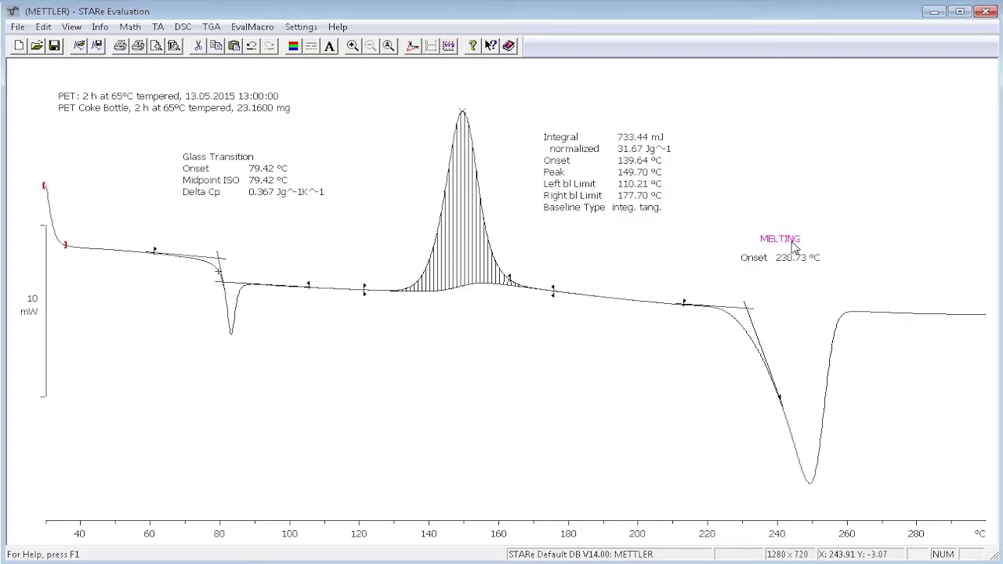
- Deselect the MELTING label by clicking the empty plot area
click(893, 257)
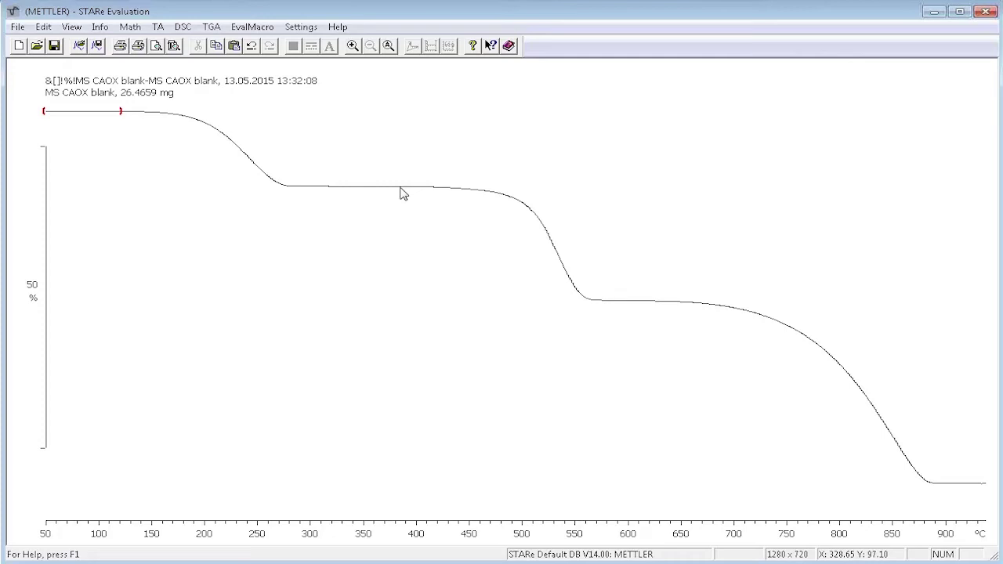
- Create a smoothed derivative of the MS CAOX blank TGA curve and stack TGA and DTG plots
click(401, 189)
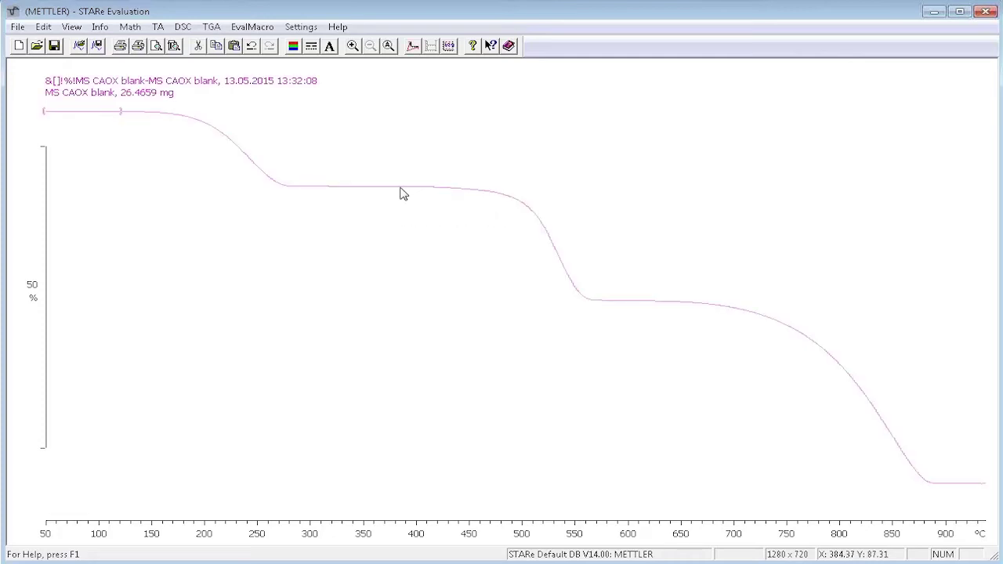
click(130, 26)
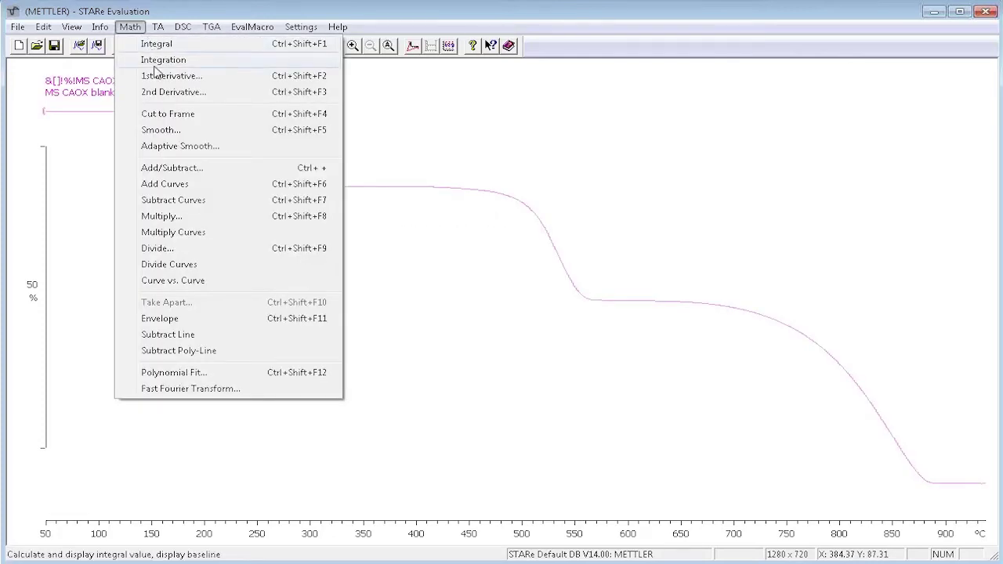
key(ctrl+shift+F5)
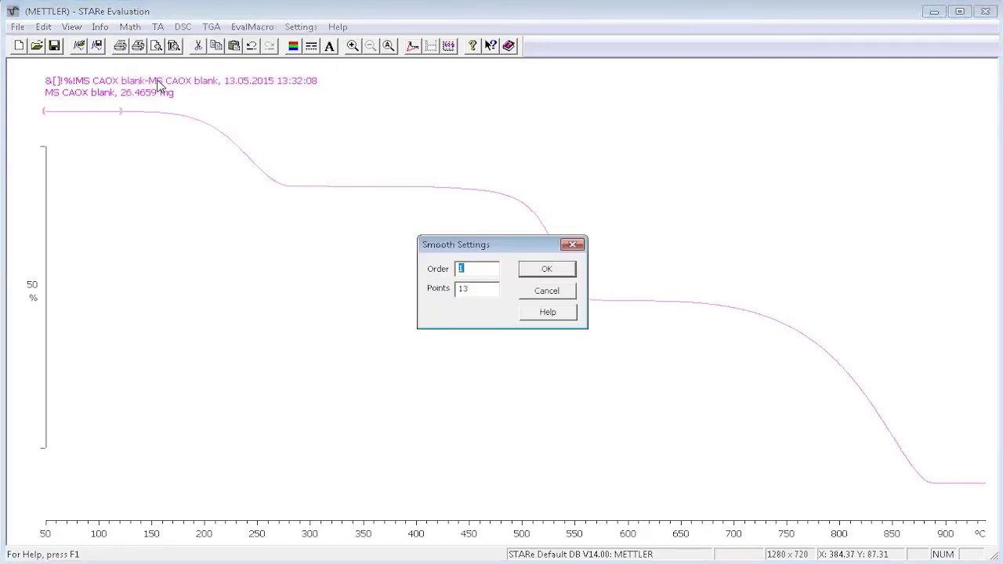
click(555, 272)
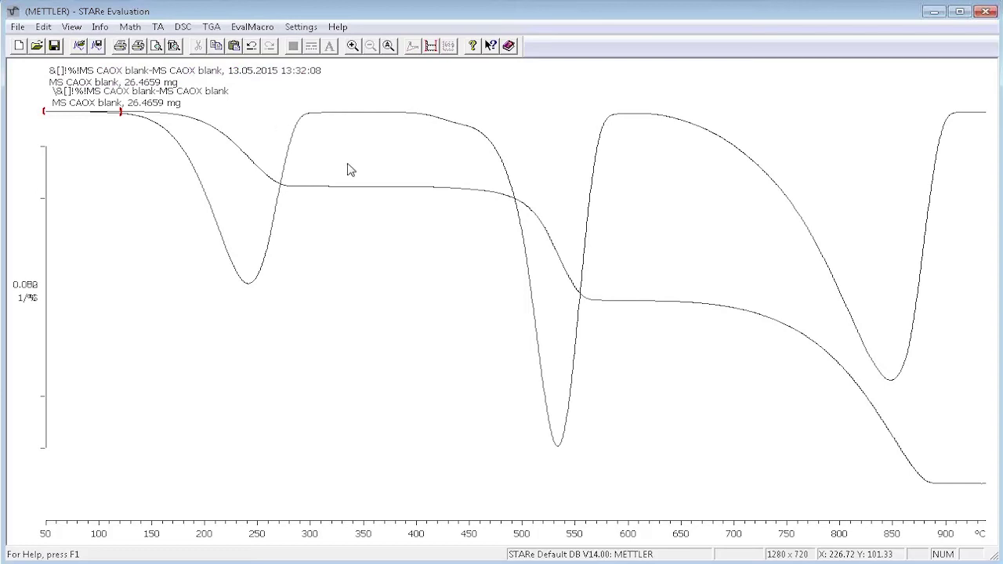
click(363, 192)
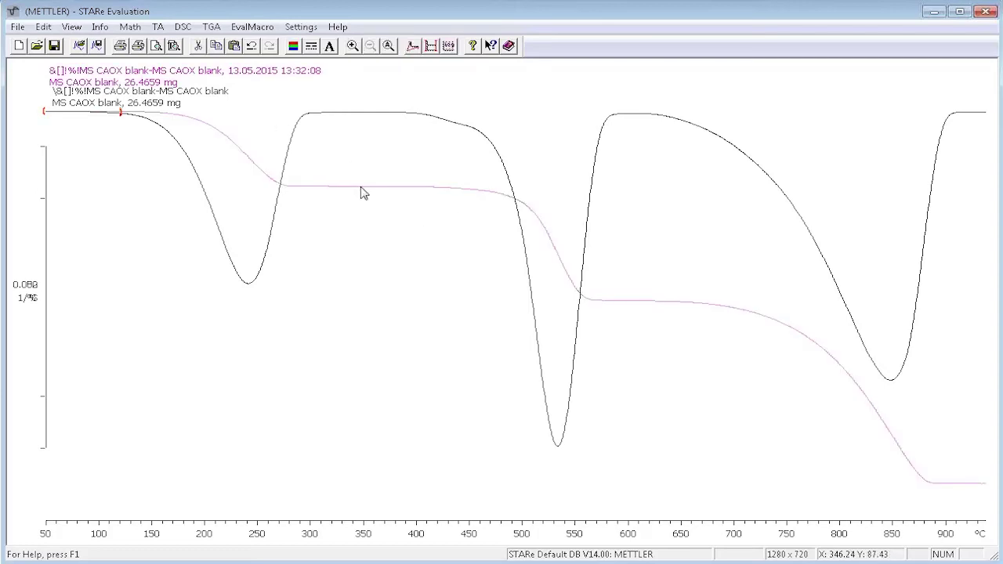
click(431, 47)
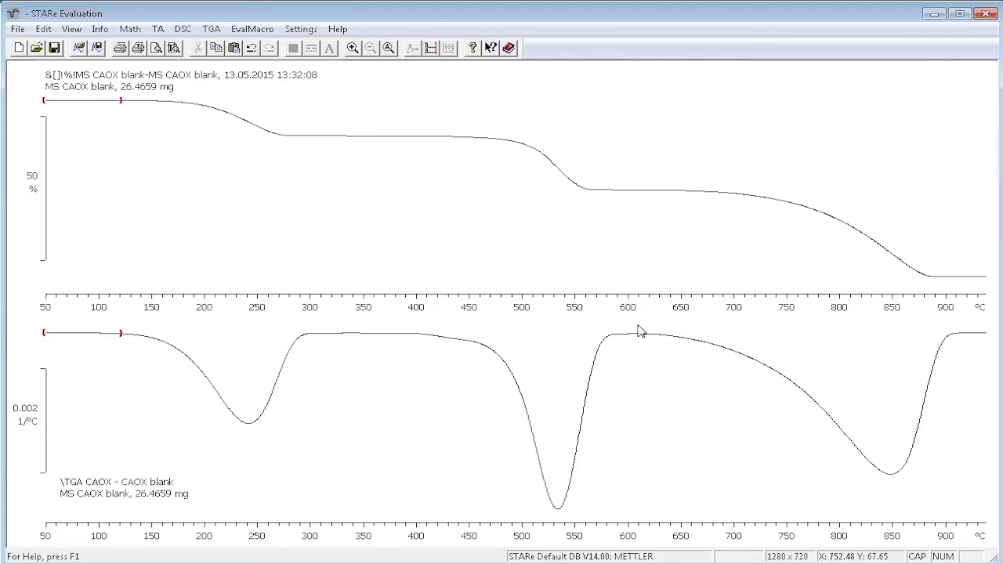
- Evaluate the TGA's final mass-loss step near 850 °C with Step Horiz. (-30.2404 %, -8.0034 mg)
mouse_move(638, 326)
mouse_down()
mouse_move(676, 376)
mouse_move(979, 505)
mouse_up()
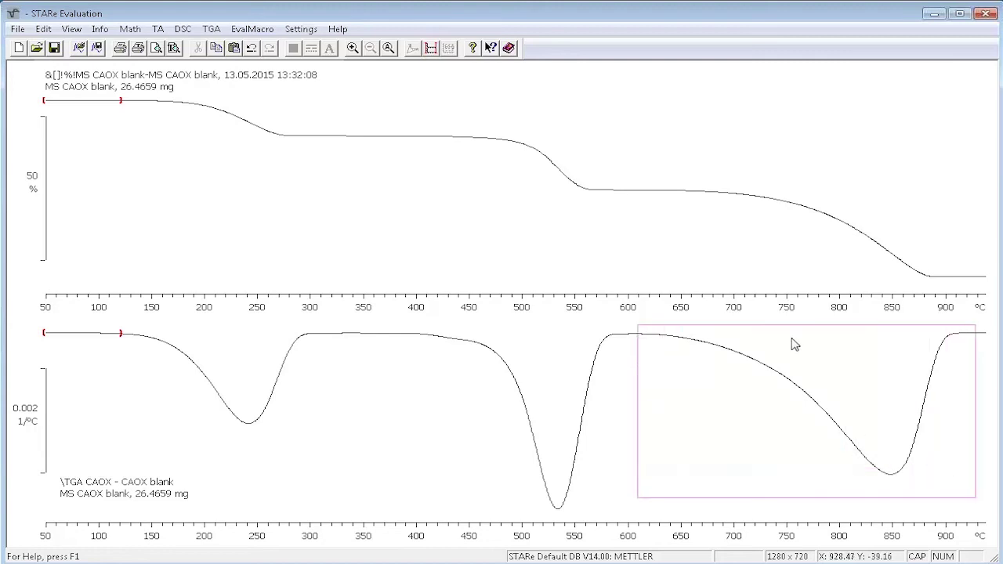
click(671, 197)
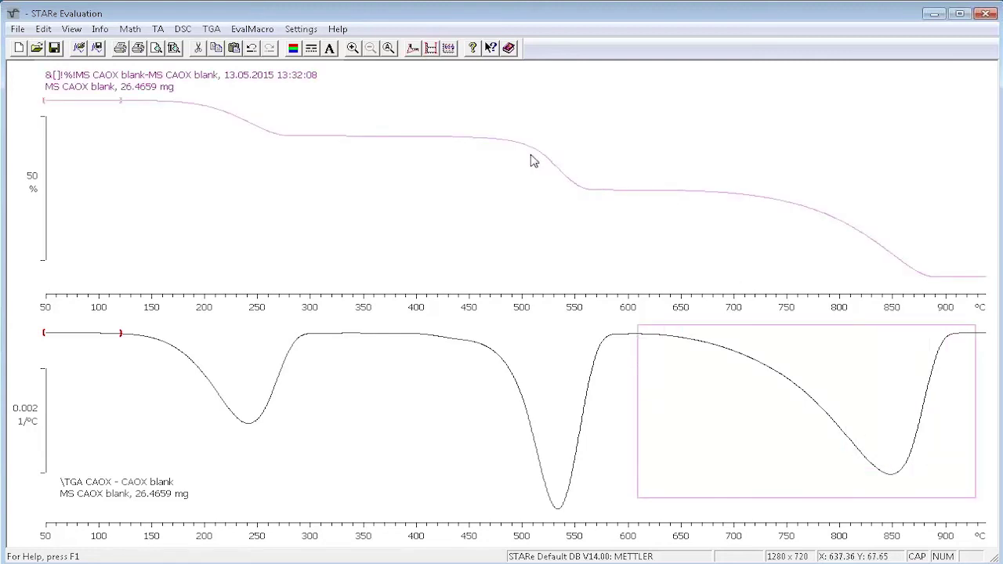
click(161, 31)
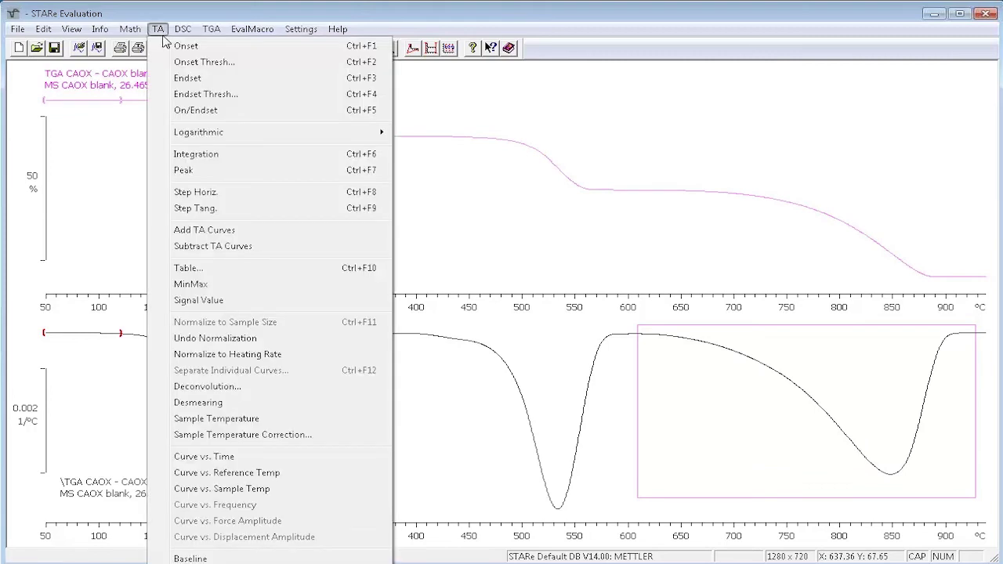
click(243, 194)
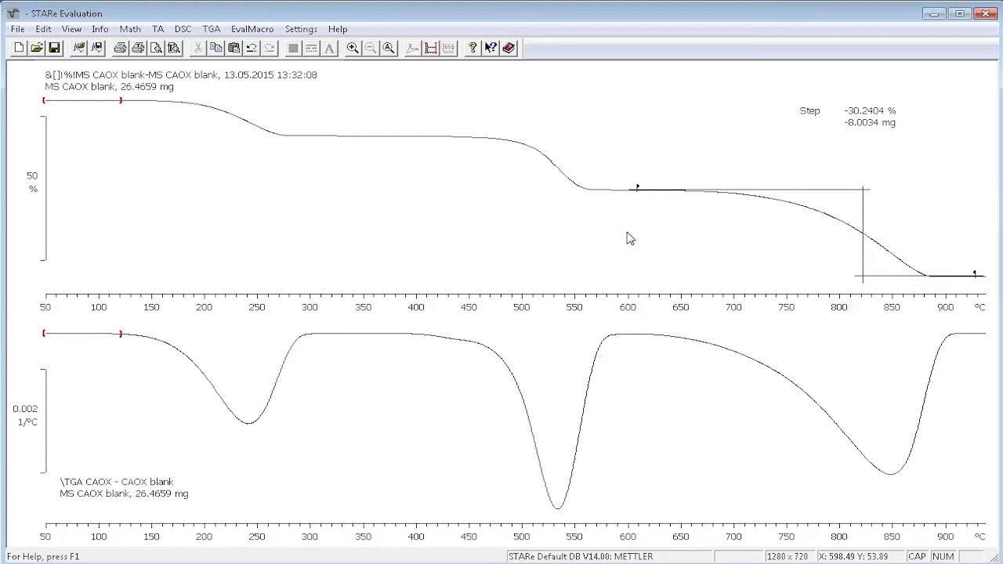
- Add Residue to the step's optional results, showing 38.3829 % and 10.1584 mg
click(843, 115)
right_click(520, 180)
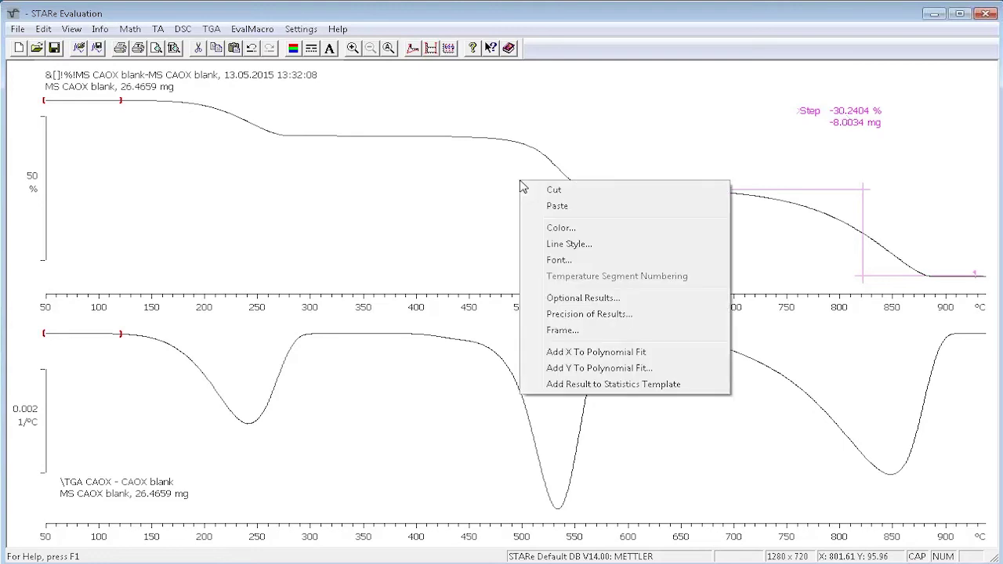
click(597, 299)
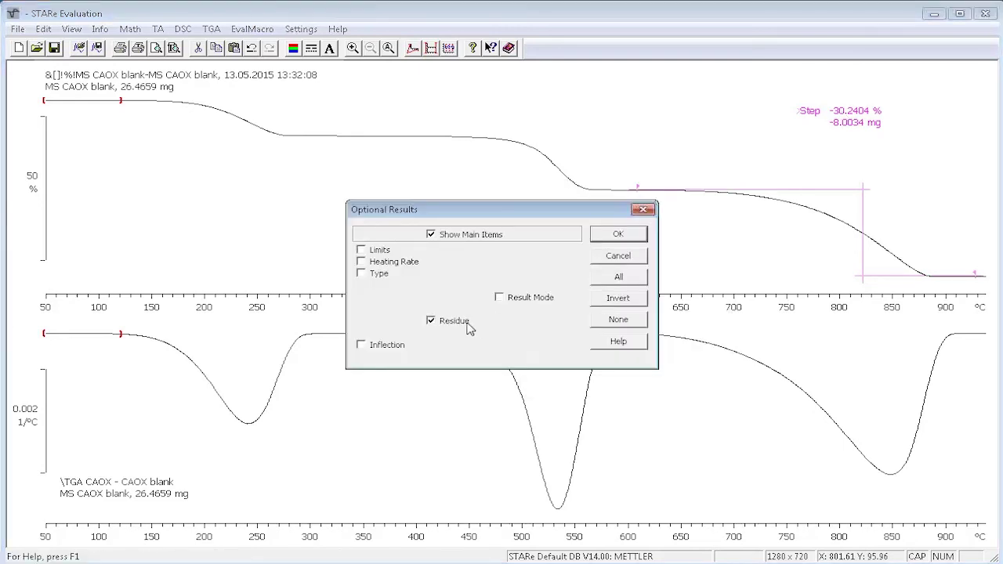
click(619, 237)
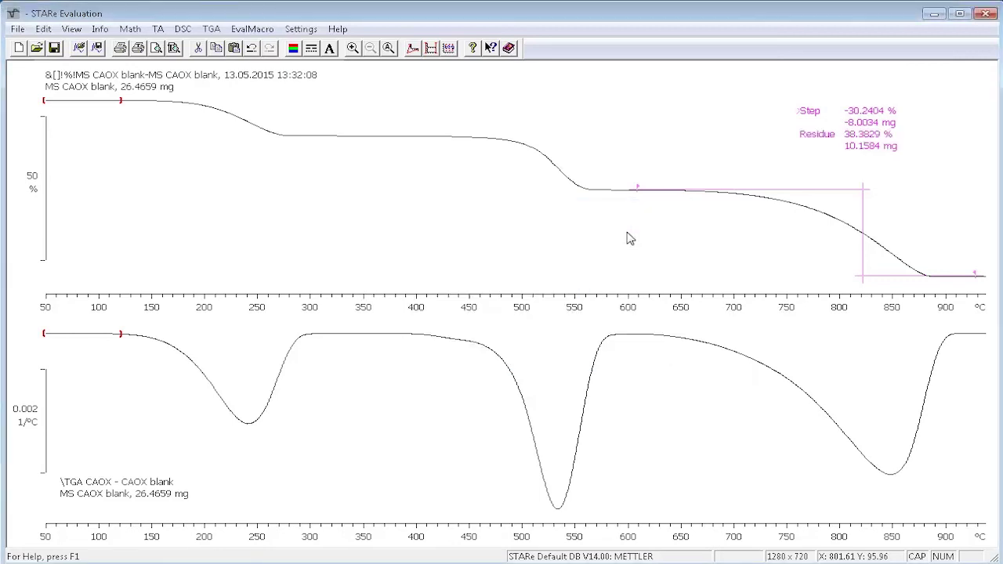
click(631, 238)
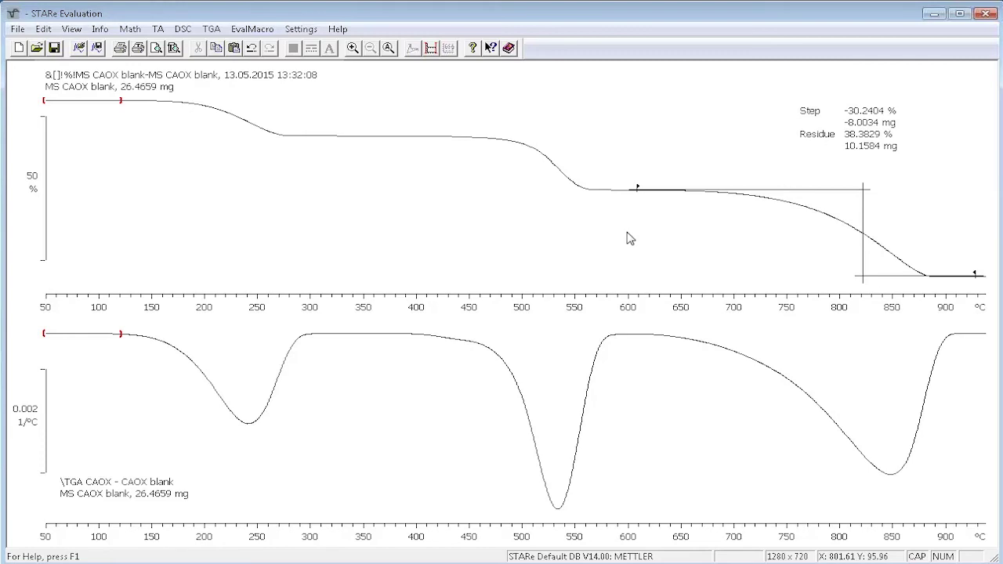
- Switch off trigger marks under Brackets and Triggers, then select all curves
click(347, 138)
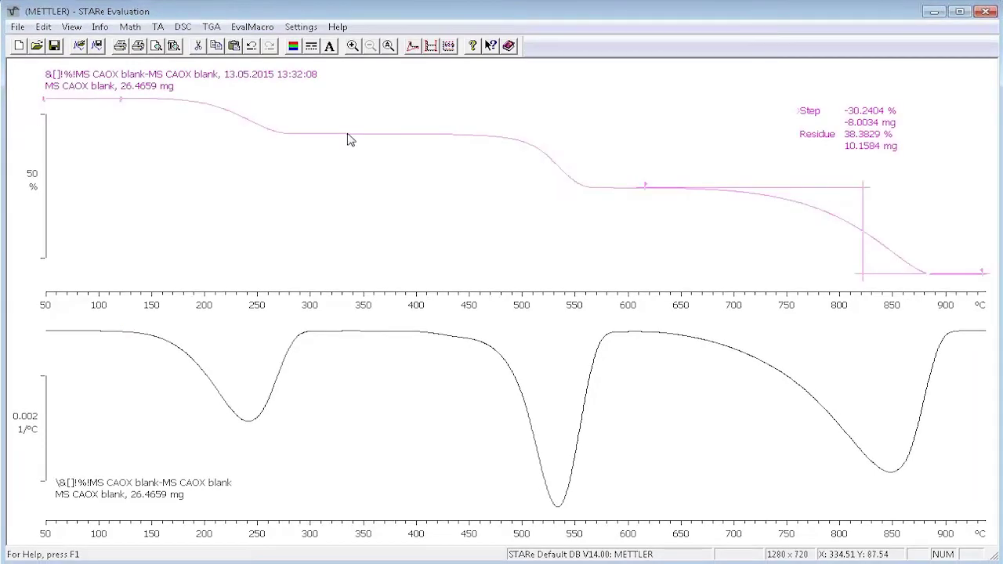
click(44, 28)
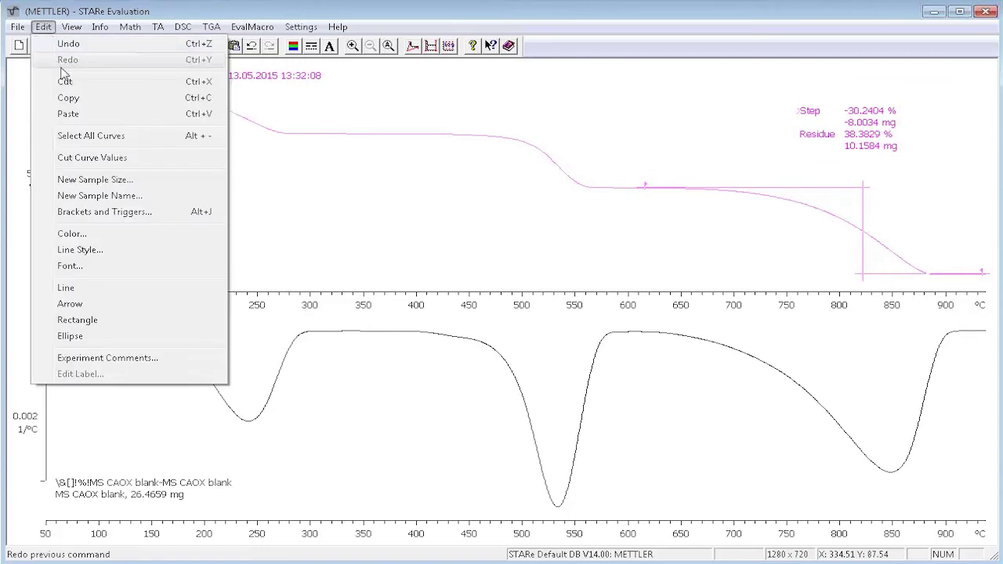
click(81, 213)
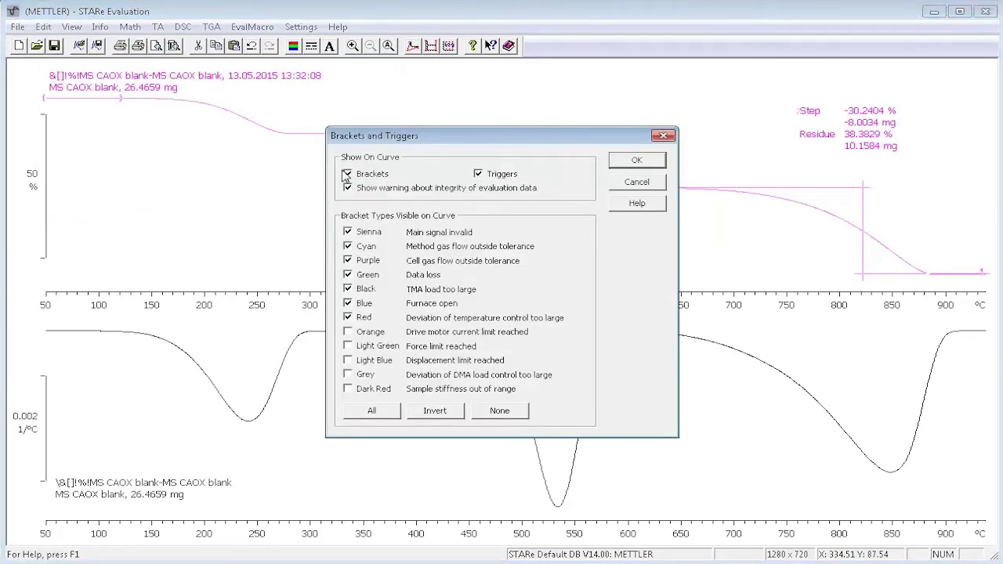
click(477, 173)
click(637, 161)
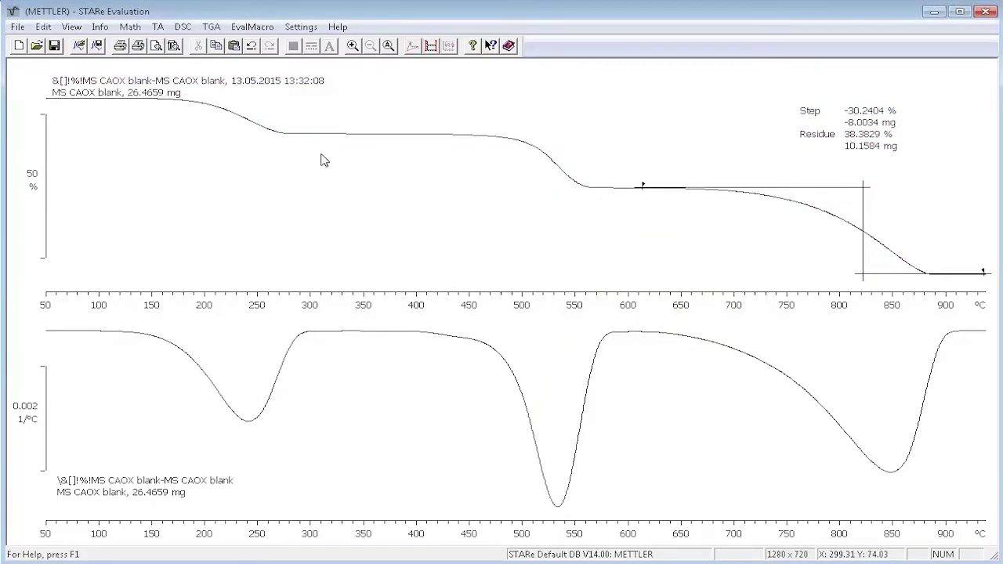
click(43, 28)
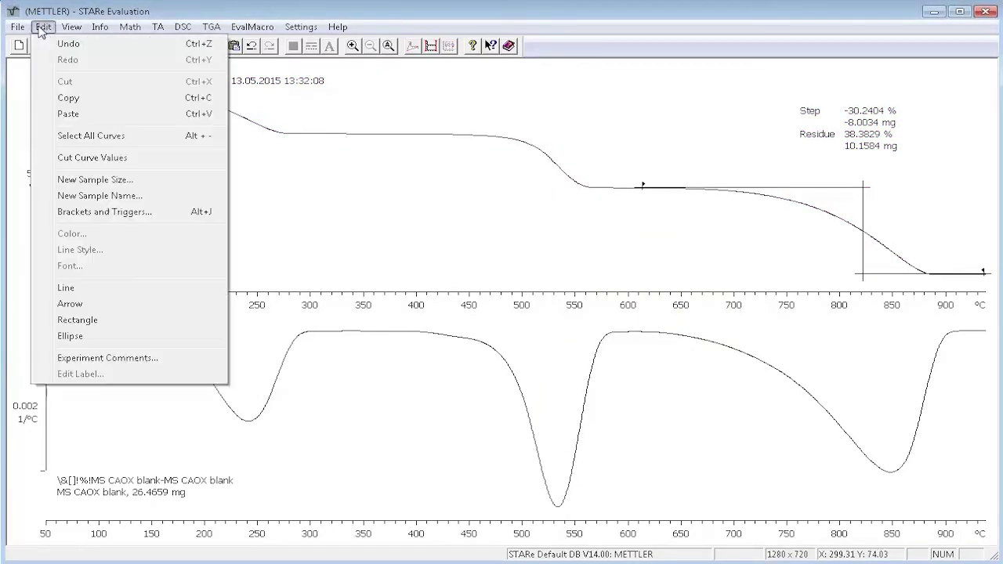
click(77, 141)
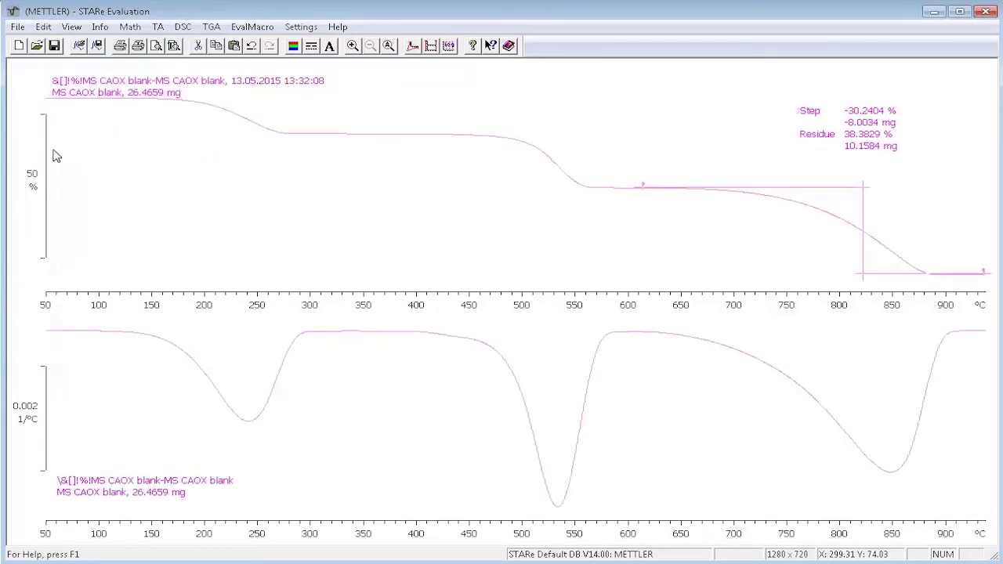
- Set the font of all curves to Arial Regular, size 14
right_click(278, 208)
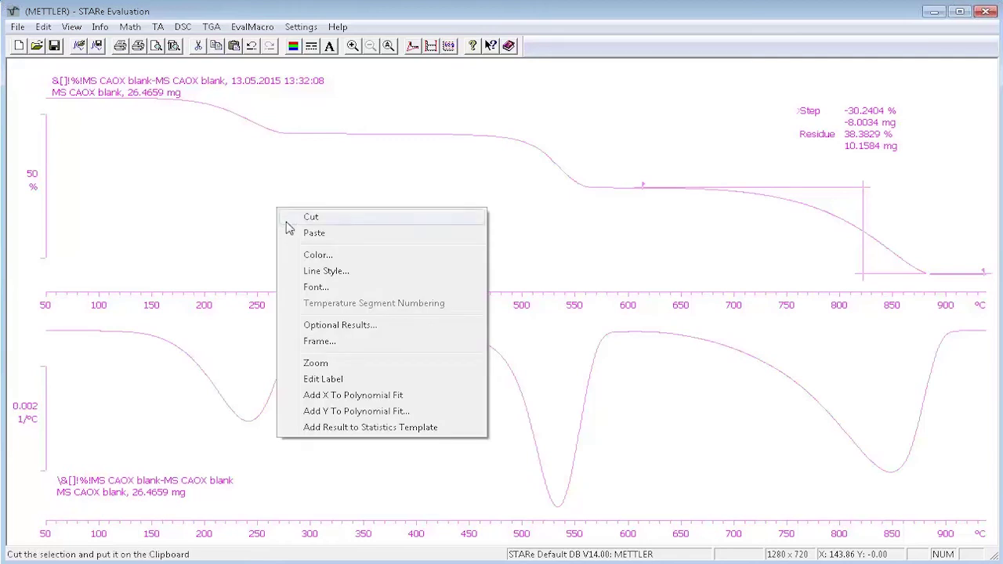
click(300, 288)
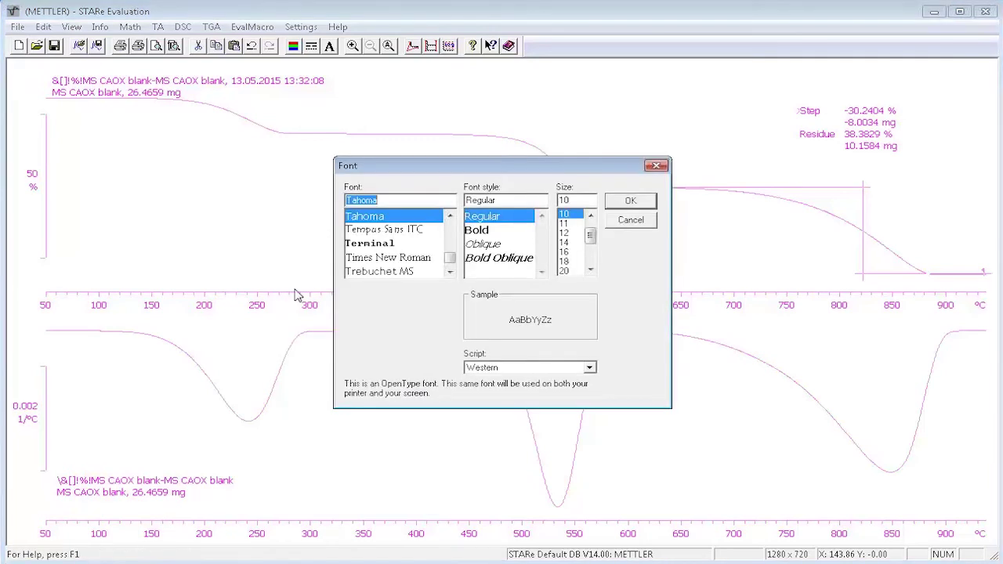
text(ar)
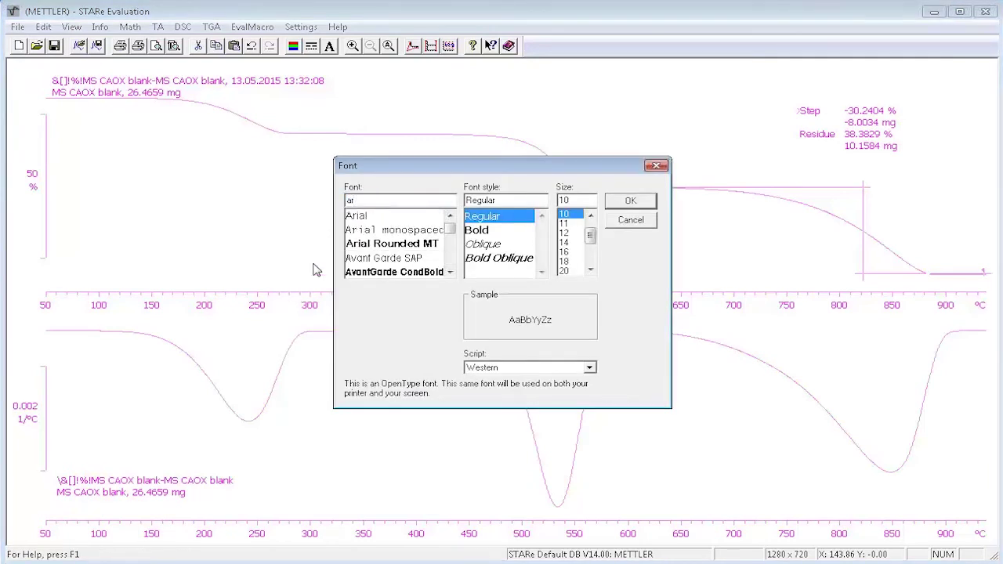
click(354, 217)
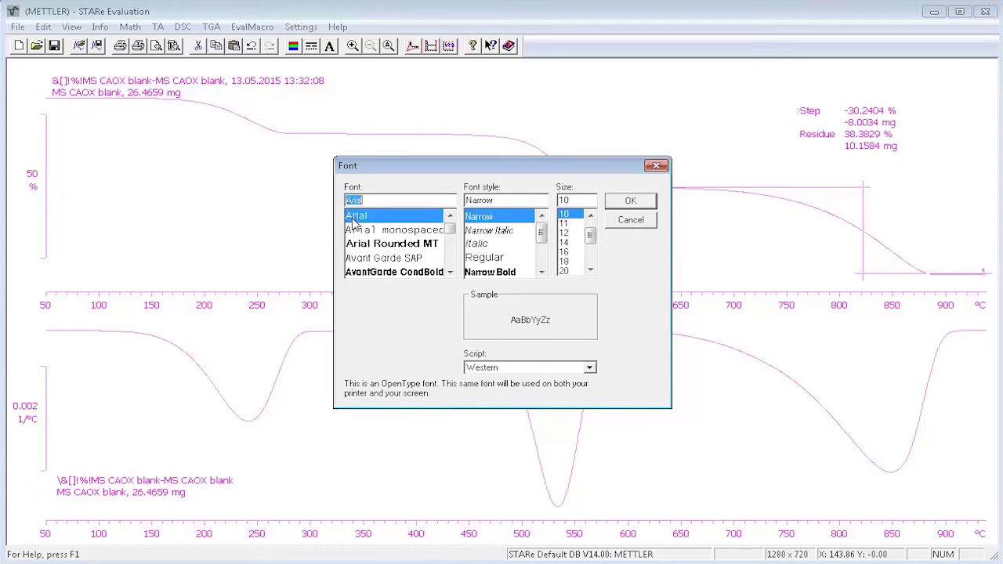
click(491, 253)
click(564, 243)
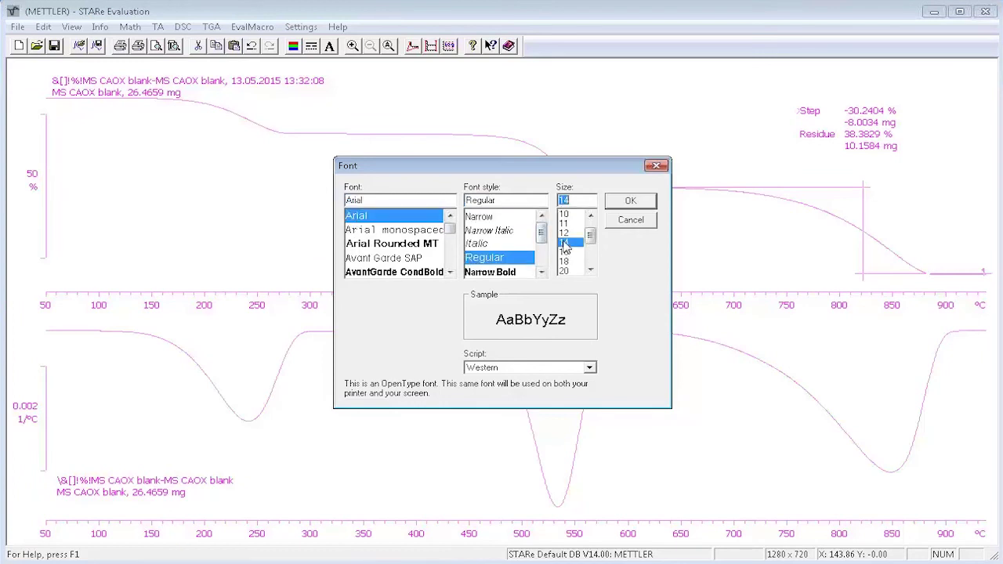
click(632, 203)
- Give all curves a solid, thicker line style
right_click(337, 210)
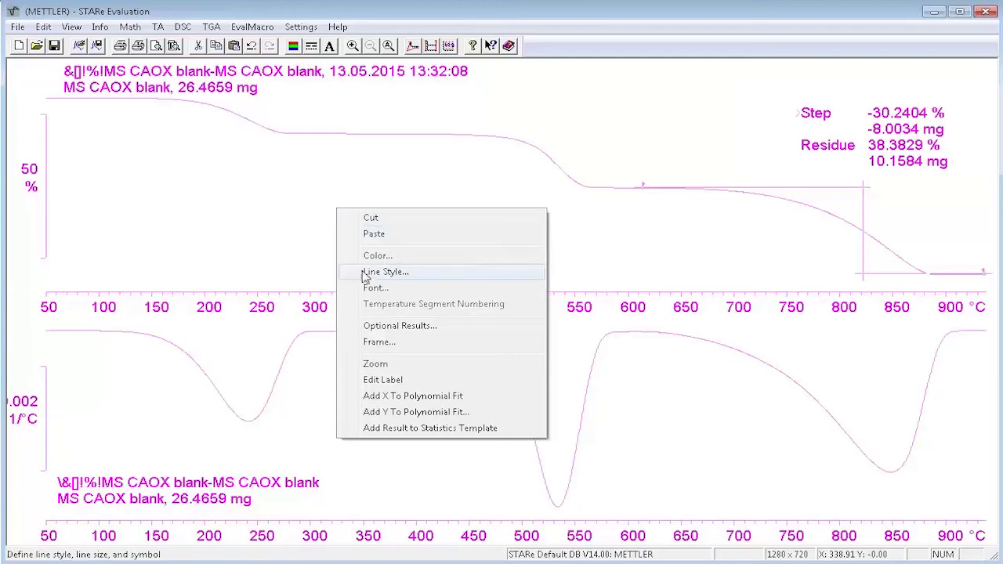
click(366, 275)
click(403, 269)
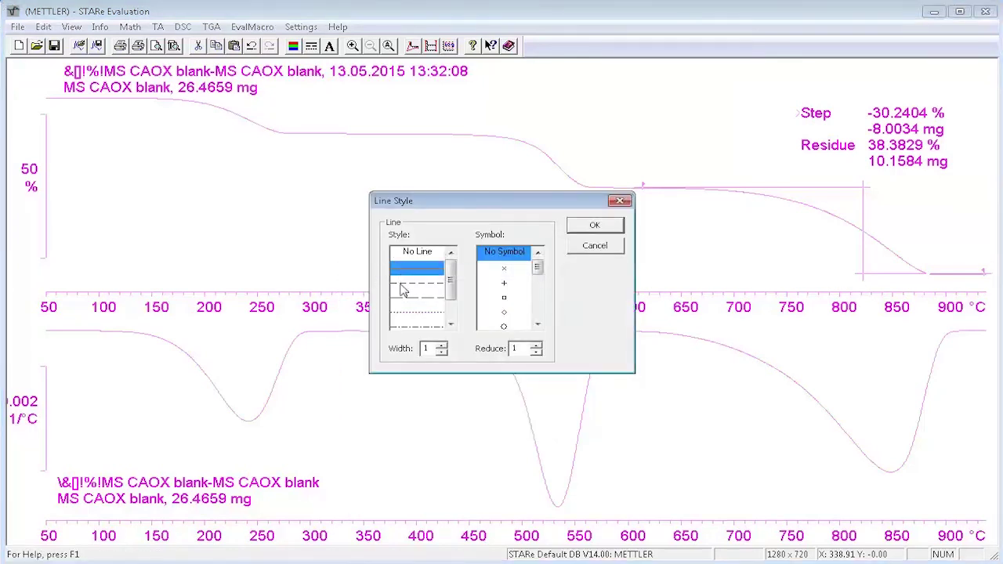
click(440, 348)
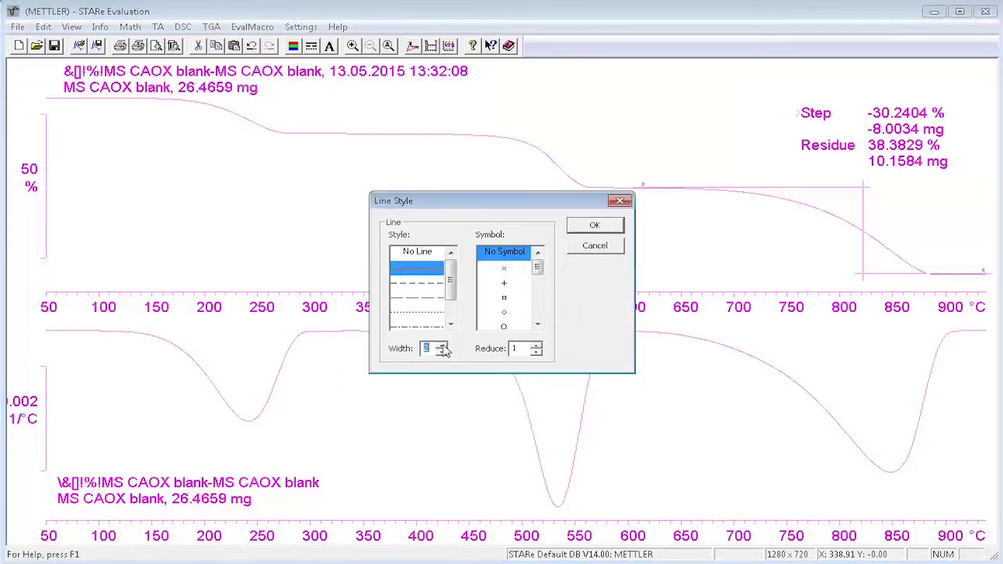
click(591, 227)
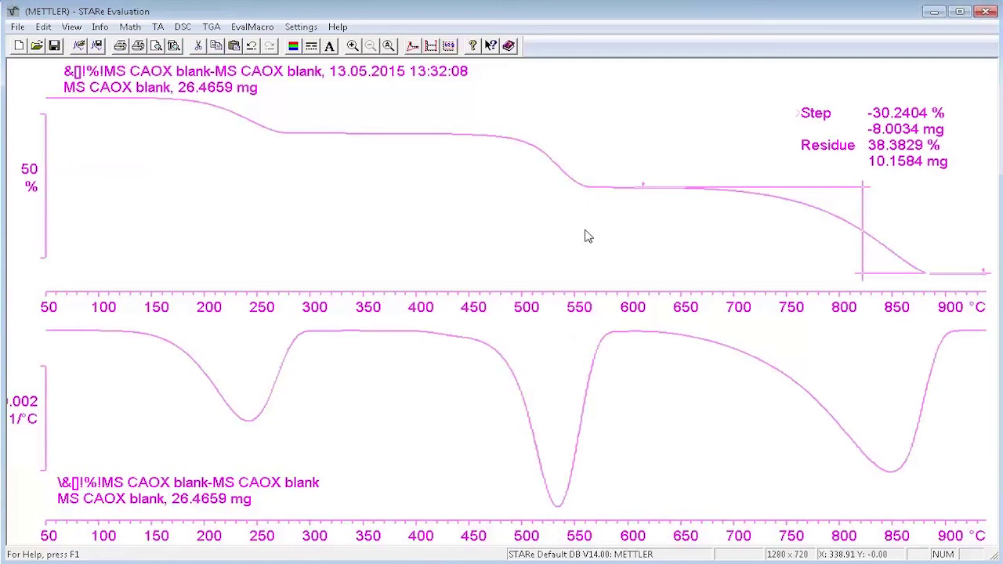
click(588, 237)
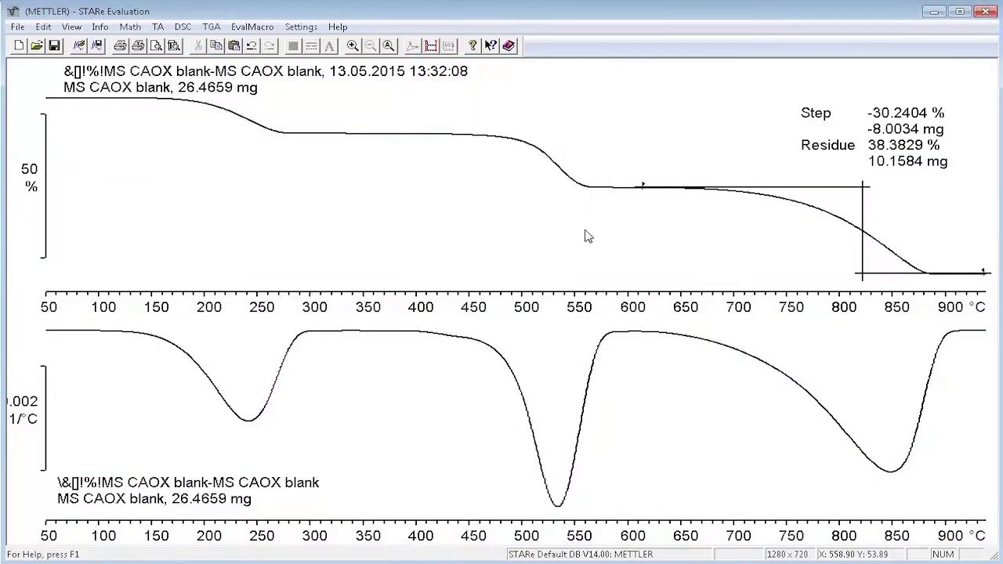
- Change the lower DTG curve's colour to red
click(403, 334)
right_click(429, 243)
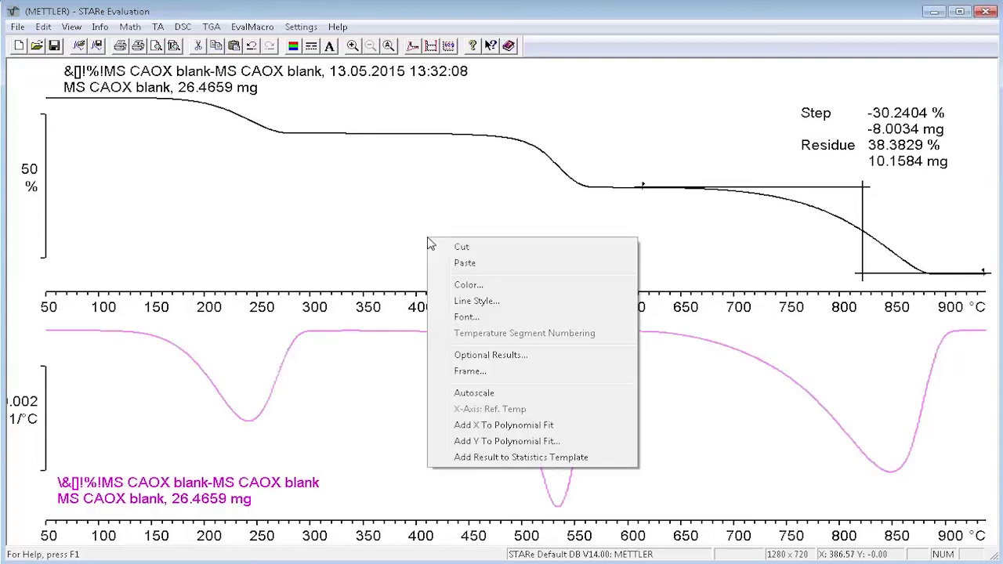
click(450, 286)
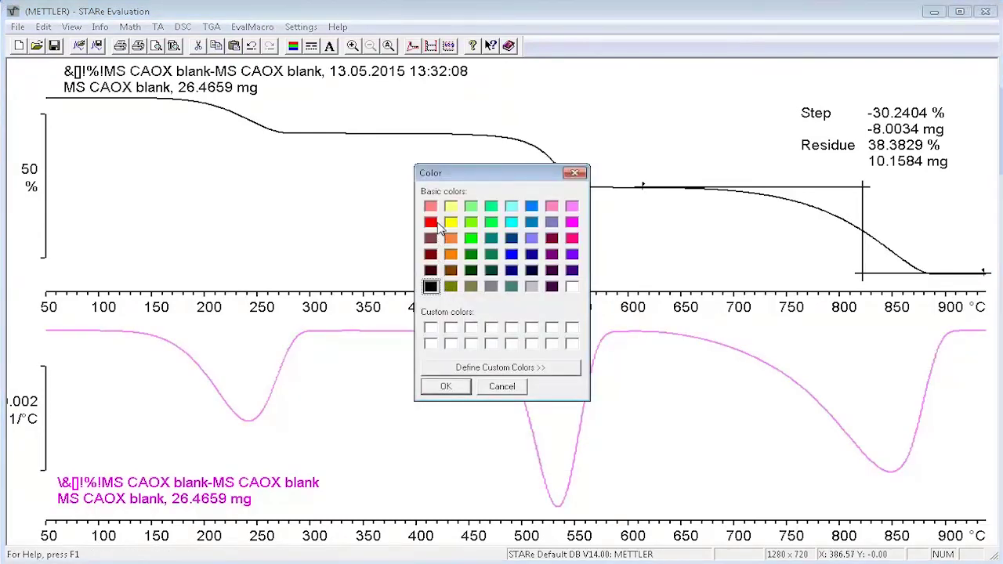
click(432, 223)
click(443, 386)
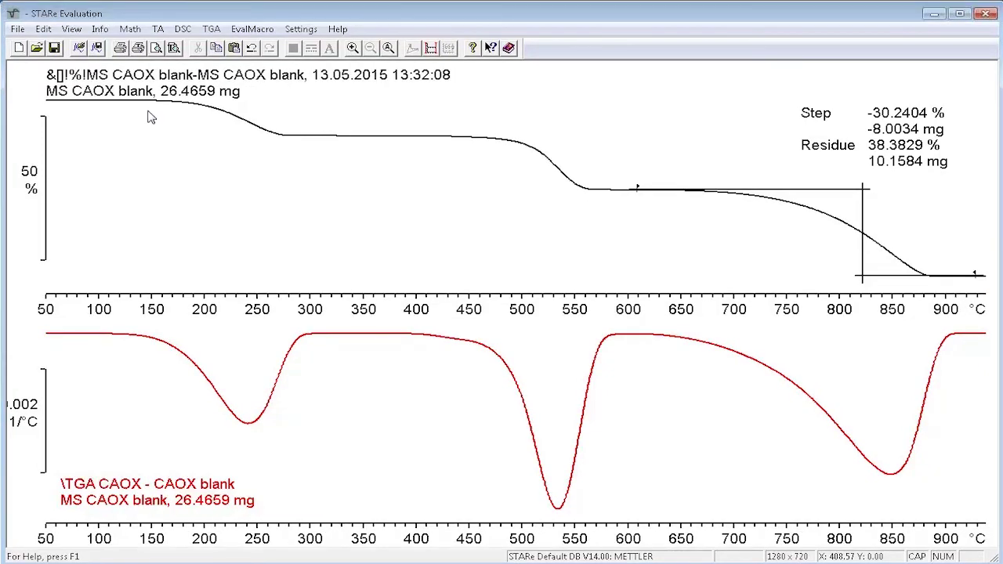
- Move the TGA curve to its own coordinate system and align both plots on 50–900 °C
key(Caps_Lock)
mouse_move(148, 112)
mouse_down()
mouse_move(294, 197)
mouse_move(574, 287)
mouse_move(896, 291)
mouse_up()
click(473, 142)
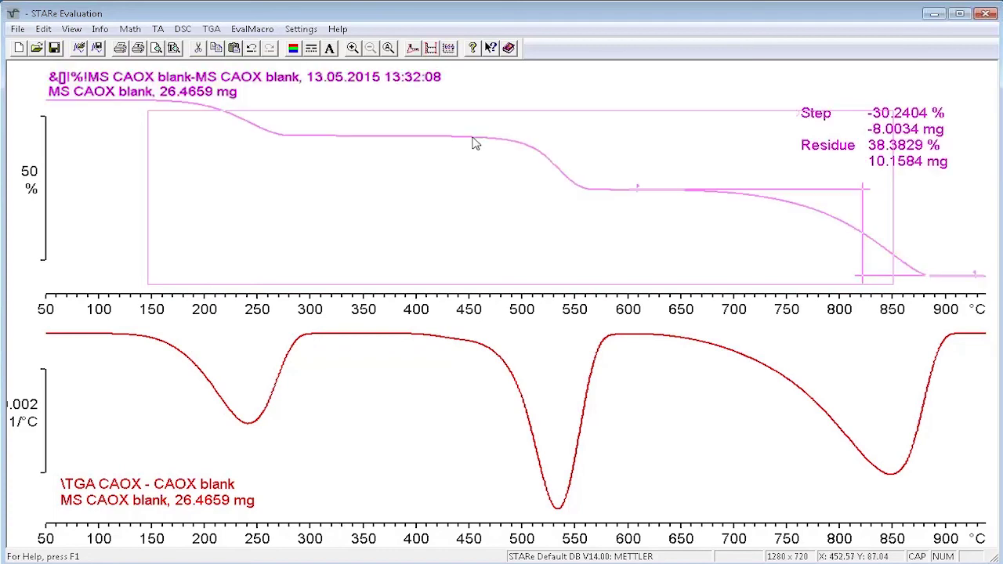
click(415, 53)
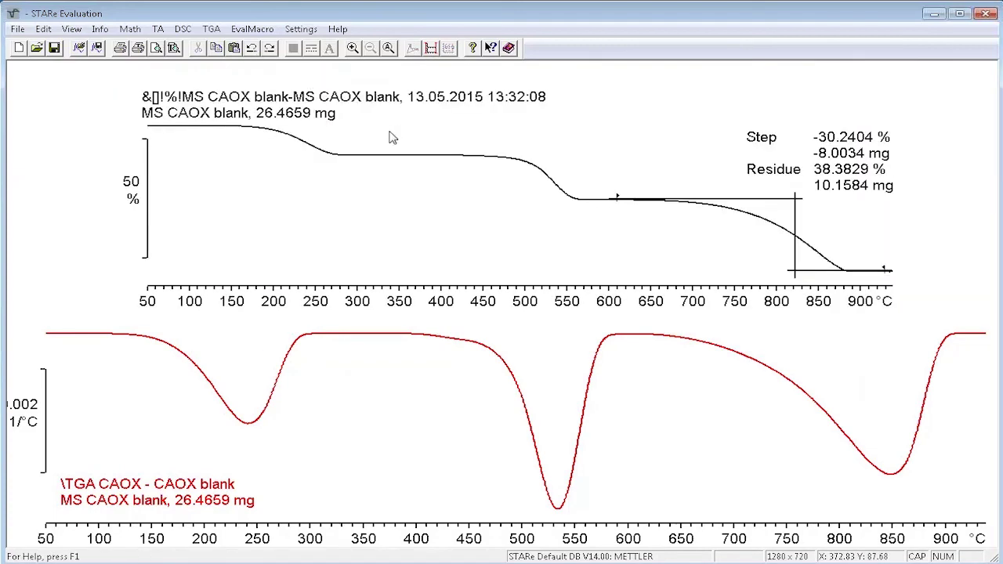
click(437, 157)
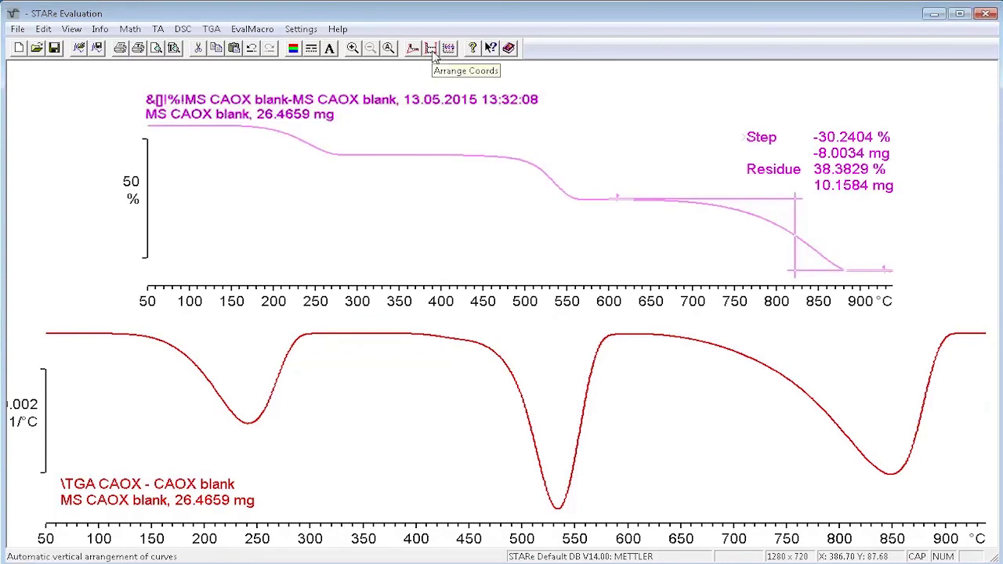
click(431, 48)
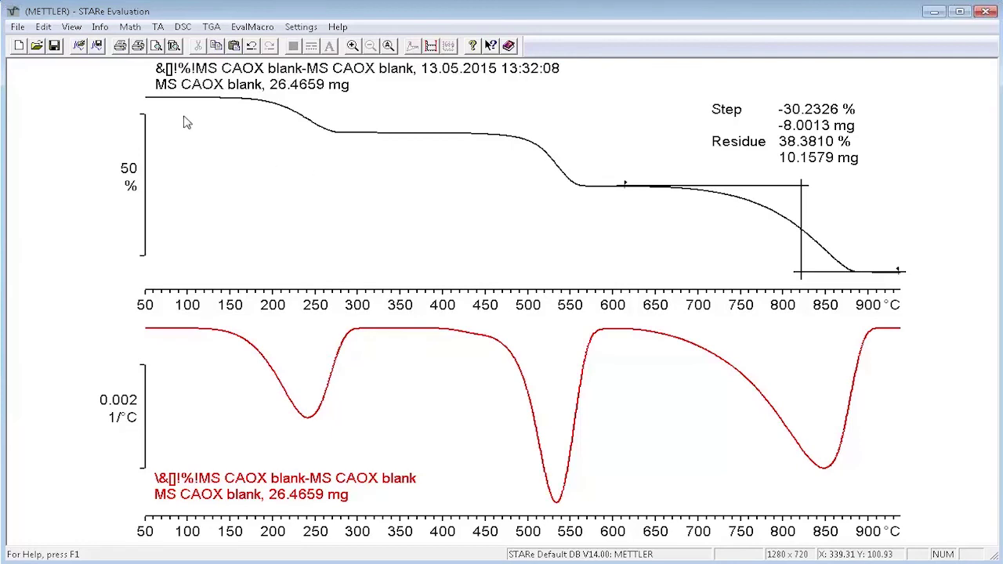
- Save the evaluation under the name 'TGA Cal Oxalate Hydrate'
click(55, 46)
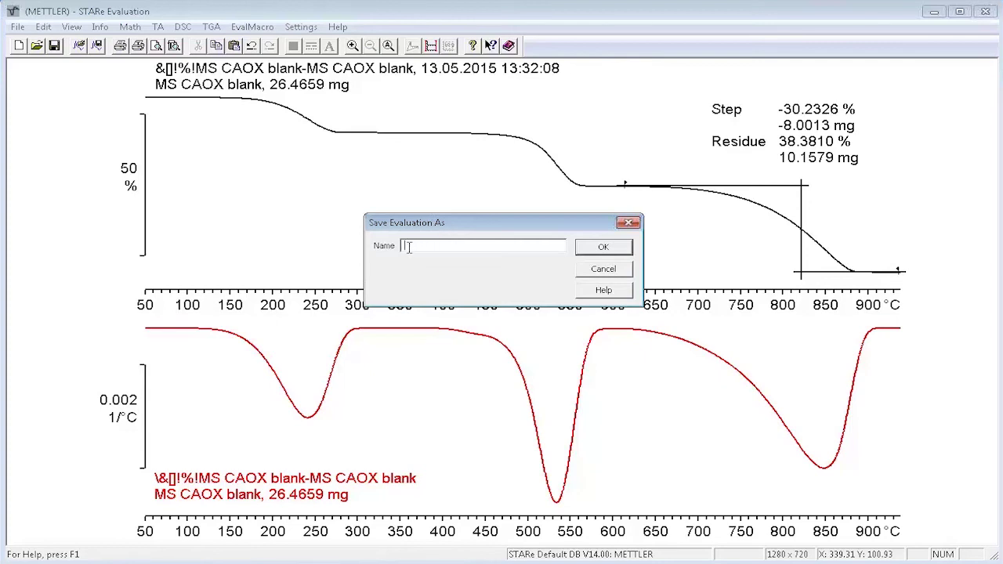
text(TGA C)
text(al Oxala)
text(te Hyd)
text(rate)
click(615, 252)
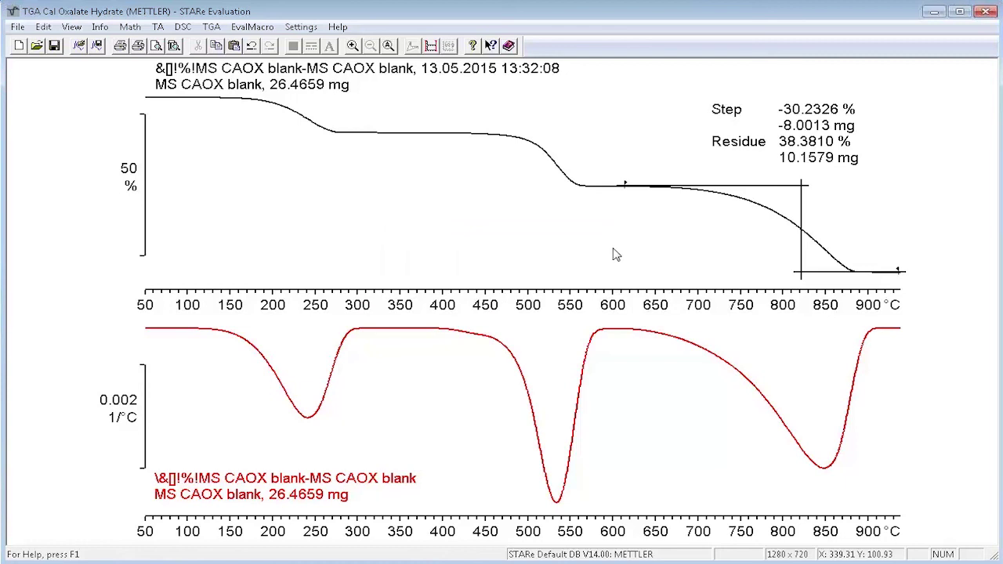
- Export the TGA Cal Oxalate Hydrate evaluation through Export Evaluation into the TGA folder
click(19, 28)
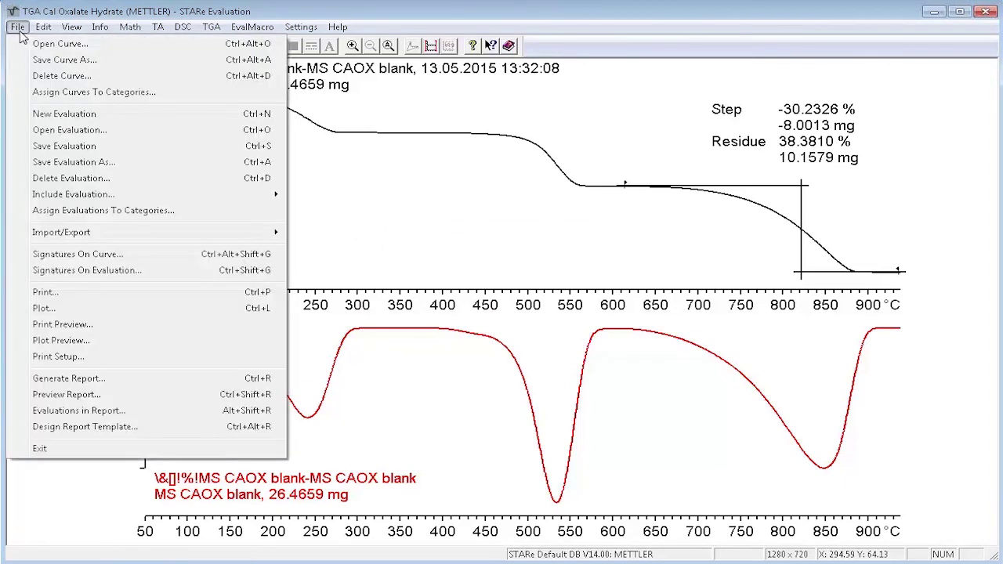
mouse_move(44, 237)
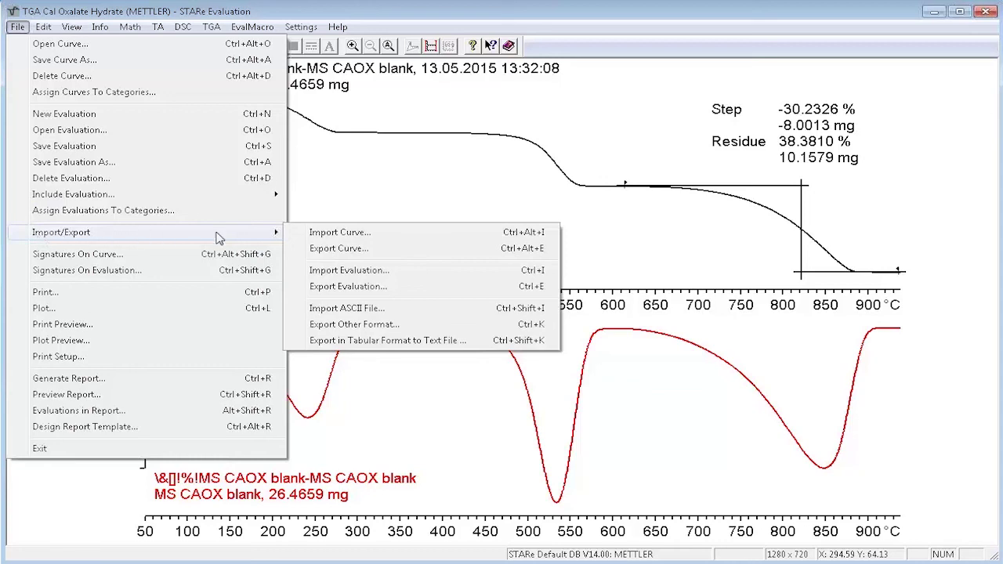
click(318, 289)
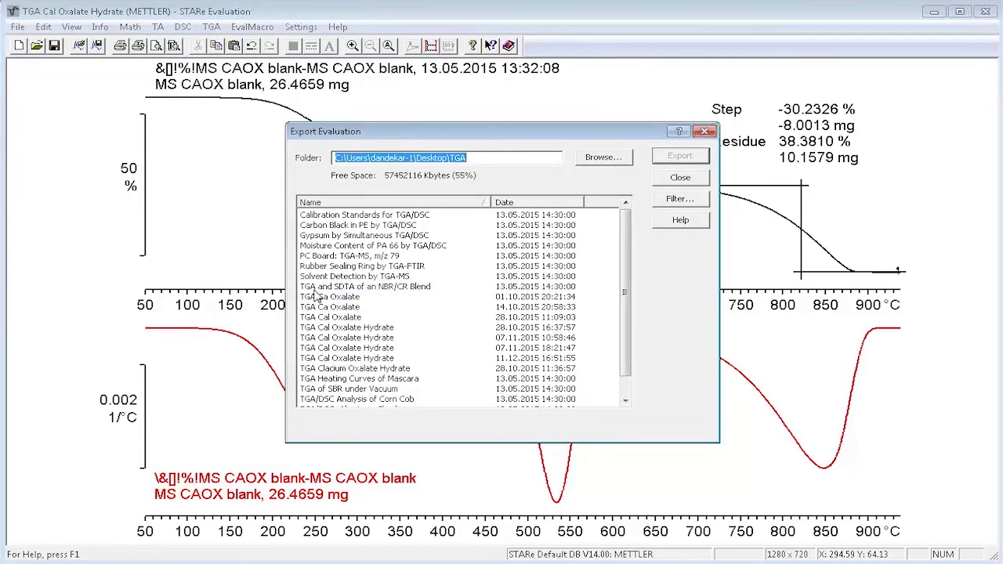
click(609, 163)
click(431, 291)
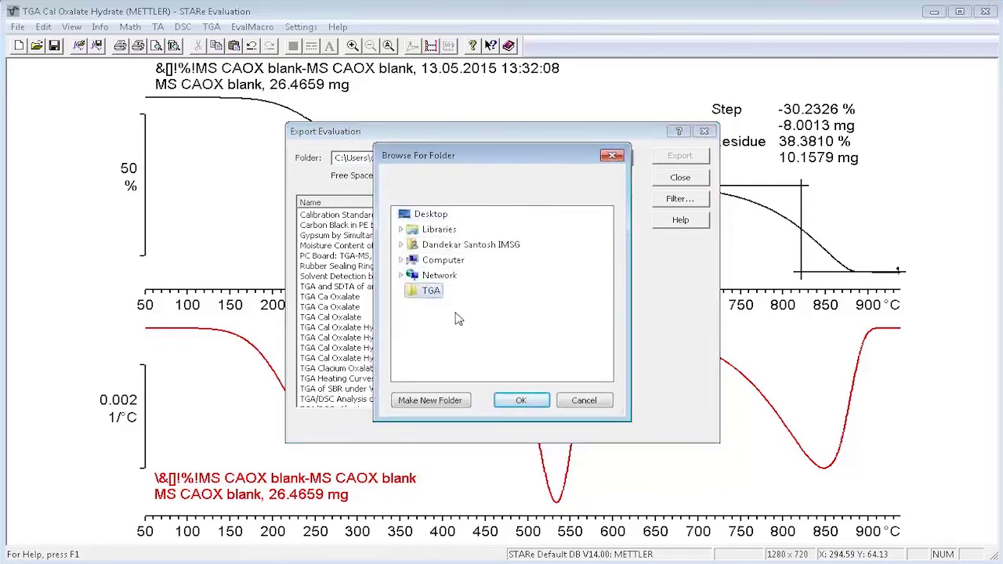
click(519, 401)
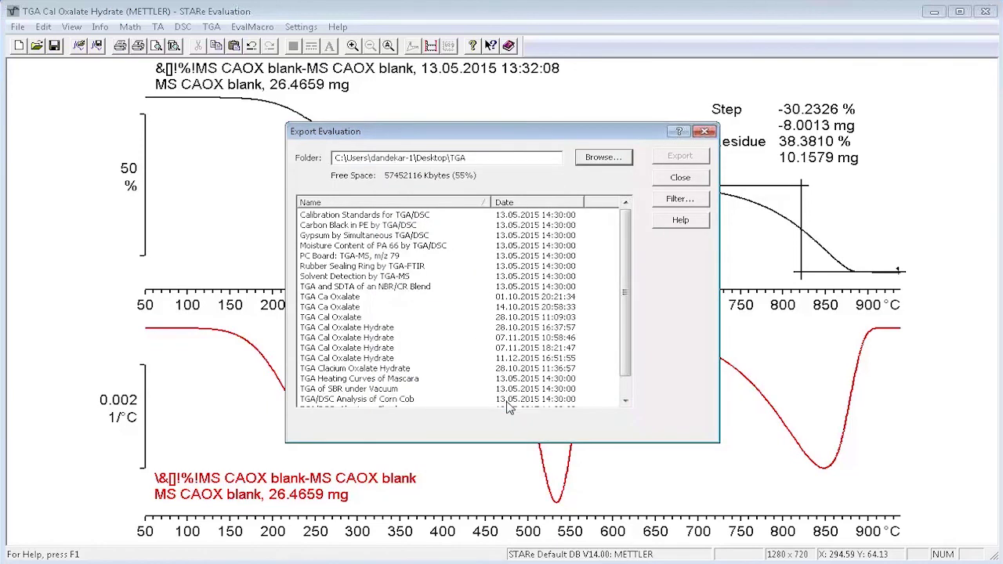
click(395, 338)
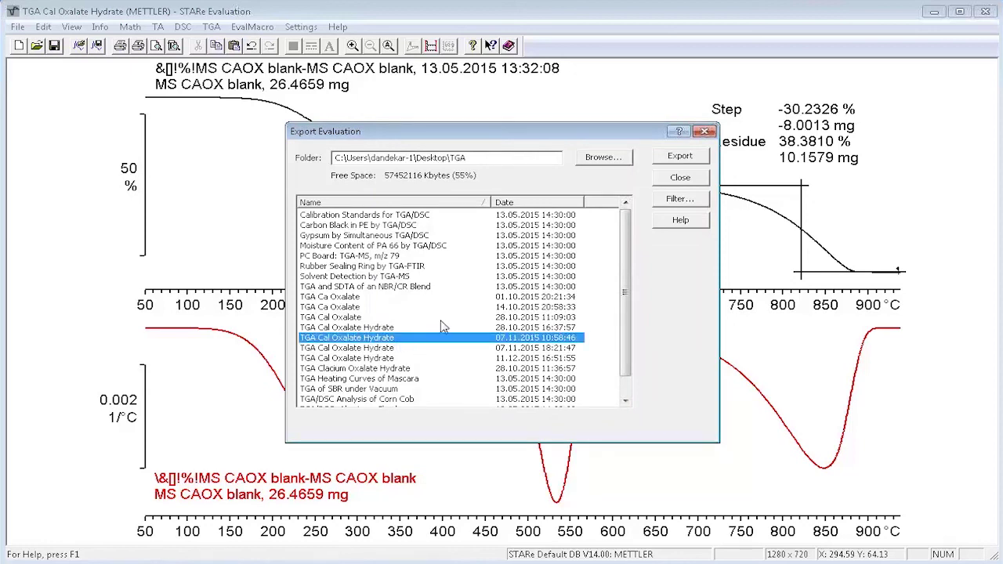
click(678, 159)
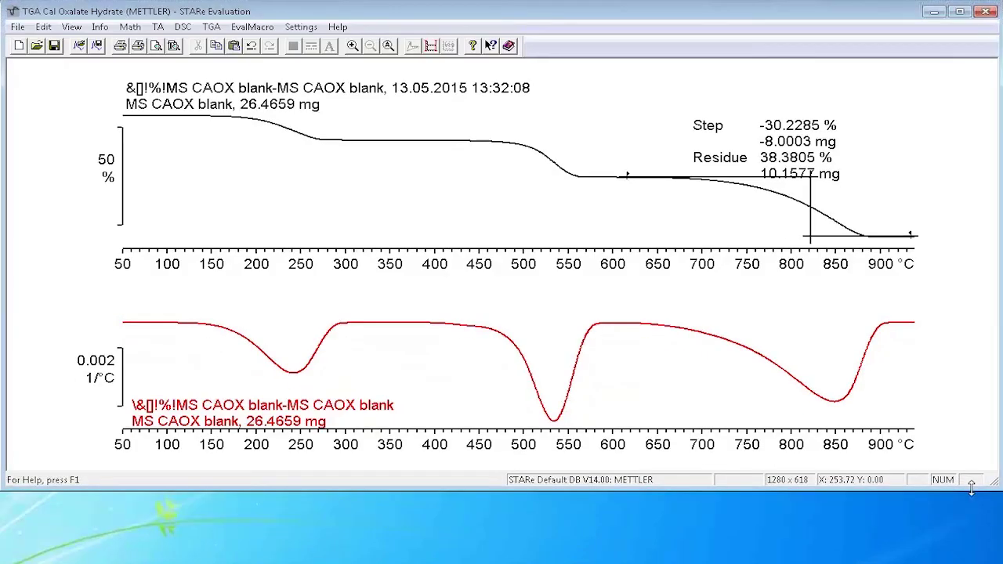
- Make the evaluation window shorter and narrower, then bring up the File > Import/Export menu
drag(971, 488, 998, 449)
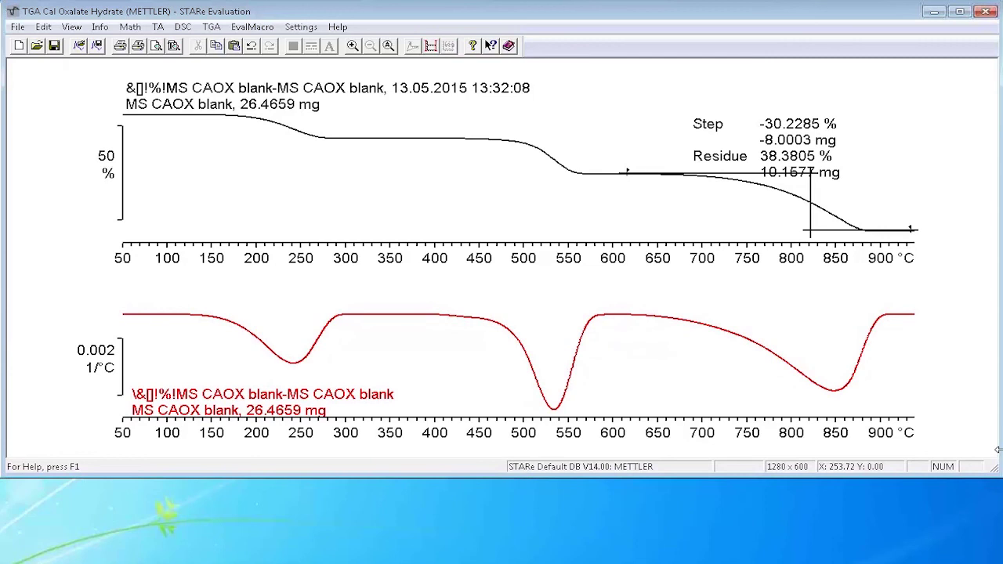
drag(998, 449, 667, 451)
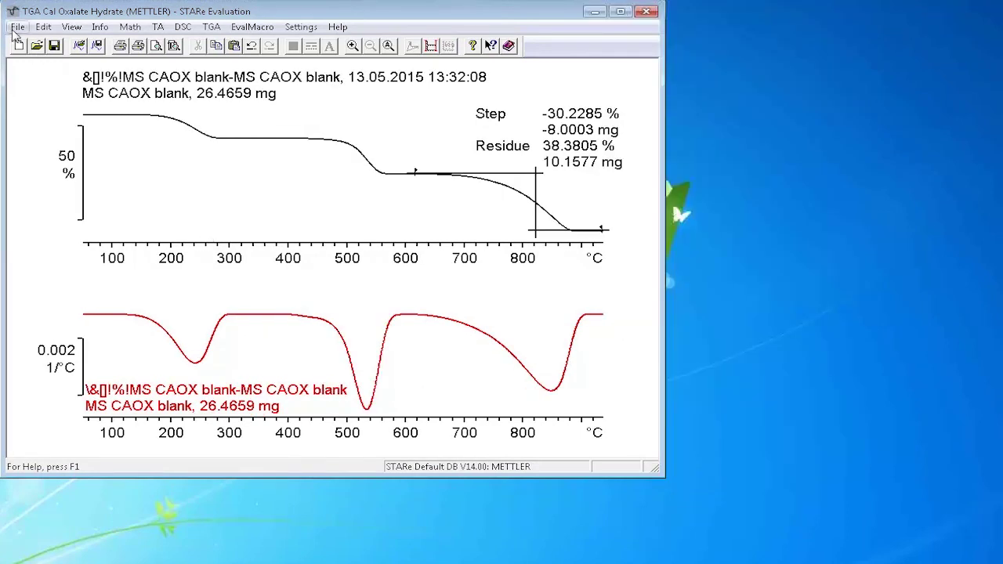
click(16, 27)
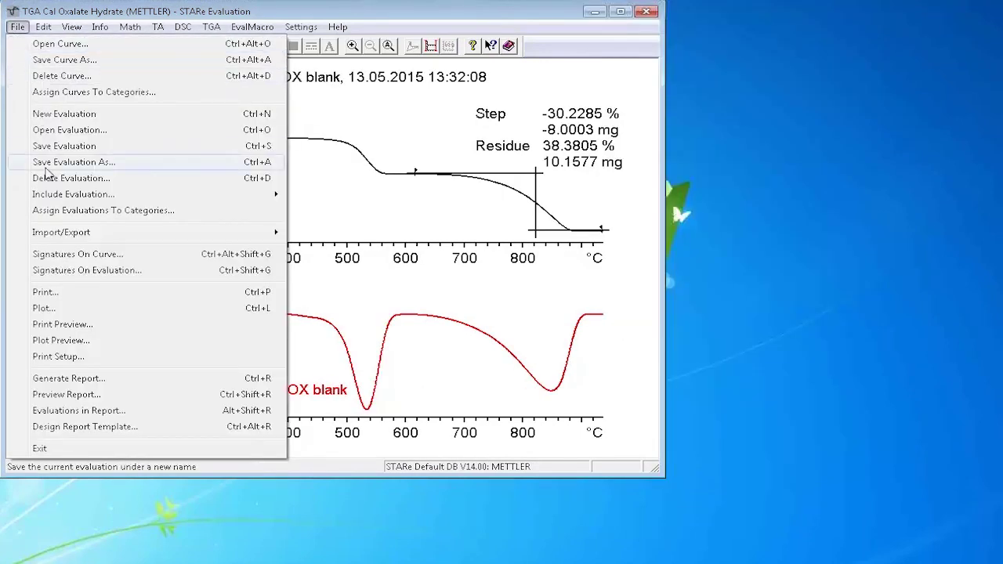
mouse_move(57, 237)
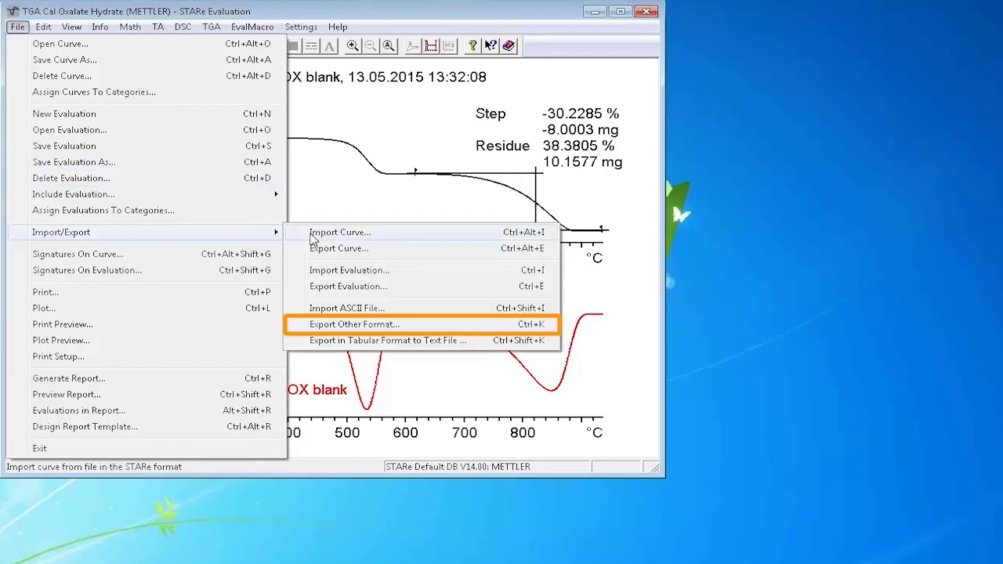
- Save the evaluation through Export Other Format as a Tagged-Image File Format (*.tif) file
click(341, 328)
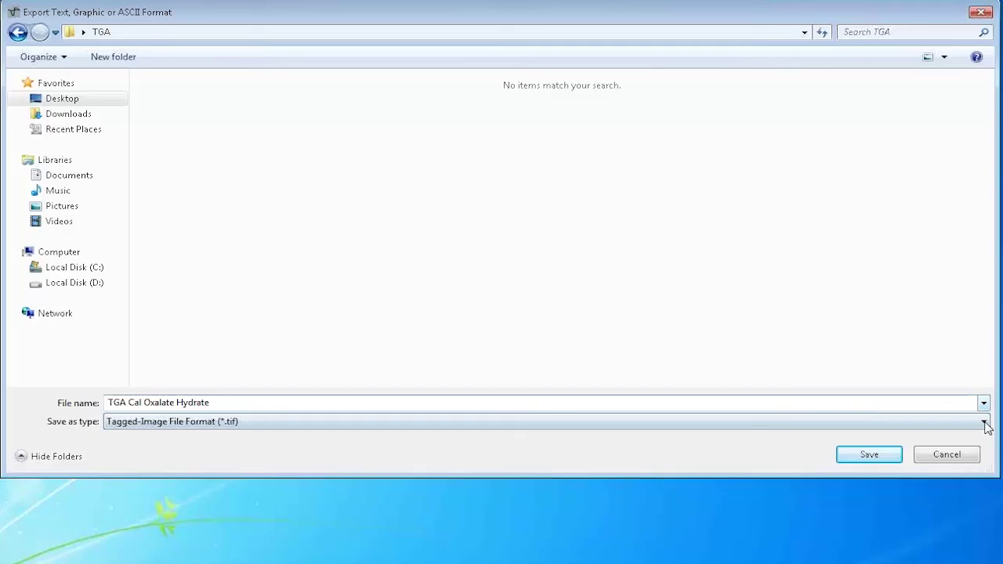
click(984, 423)
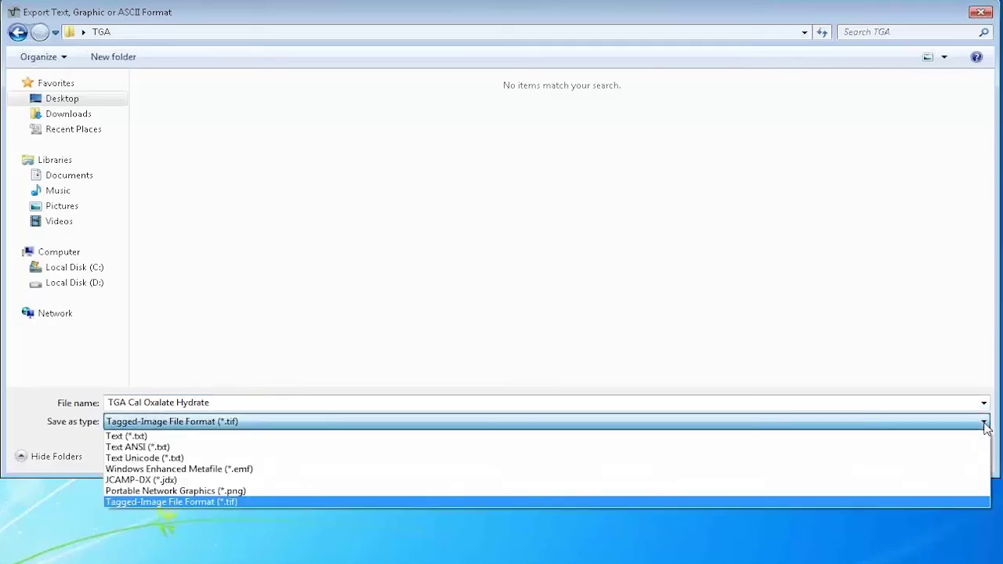
click(776, 503)
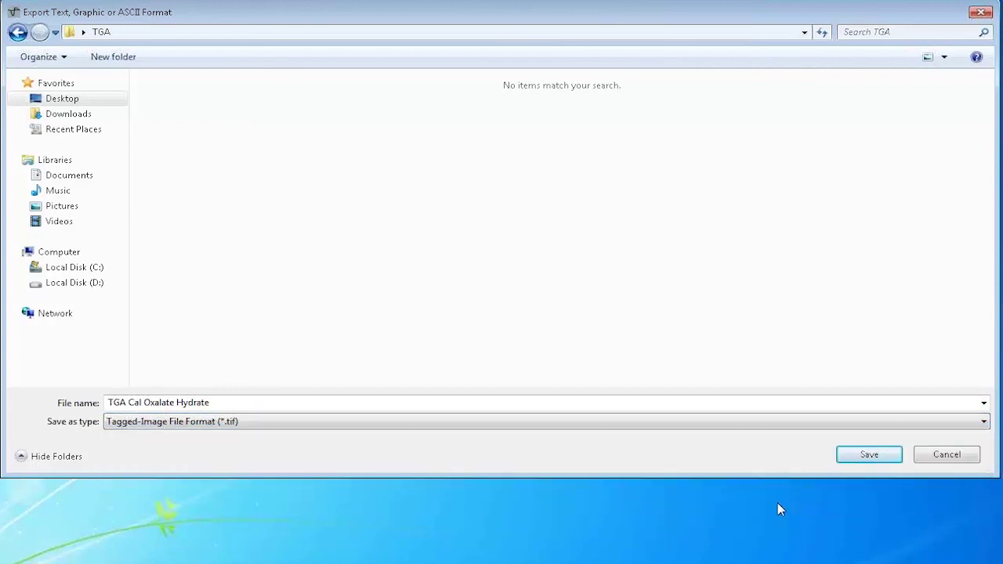
click(862, 456)
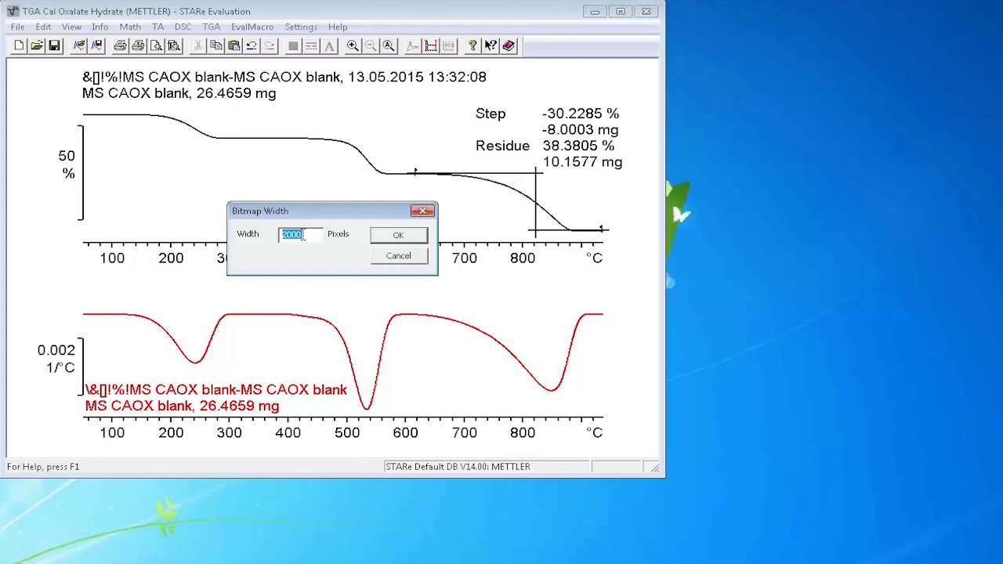
- Set the bitmap width to 3000 pixels and open the exported TGA Cal Oxalate Hydrate.tif
text(3)
text(000)
click(397, 236)
double_click(381, 157)
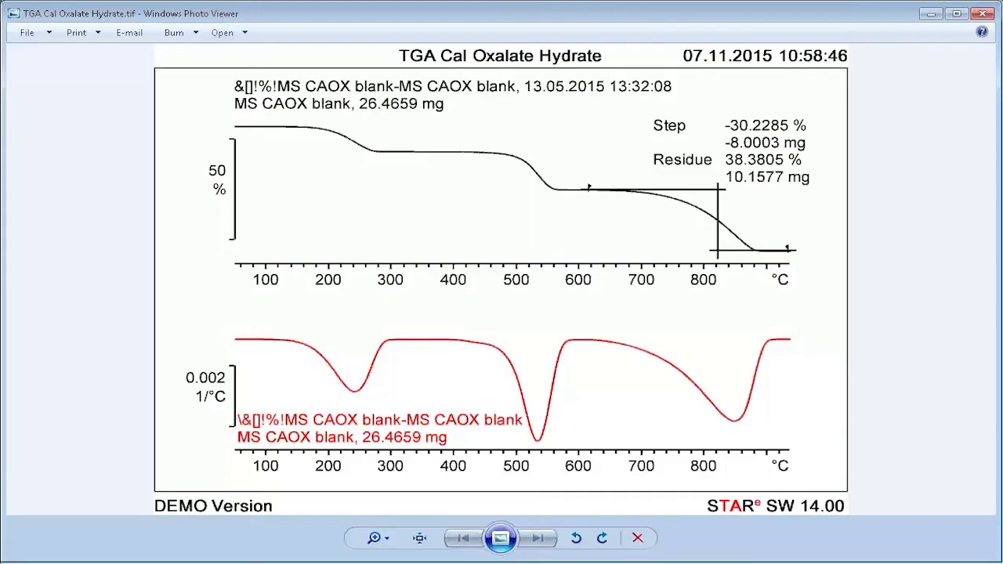